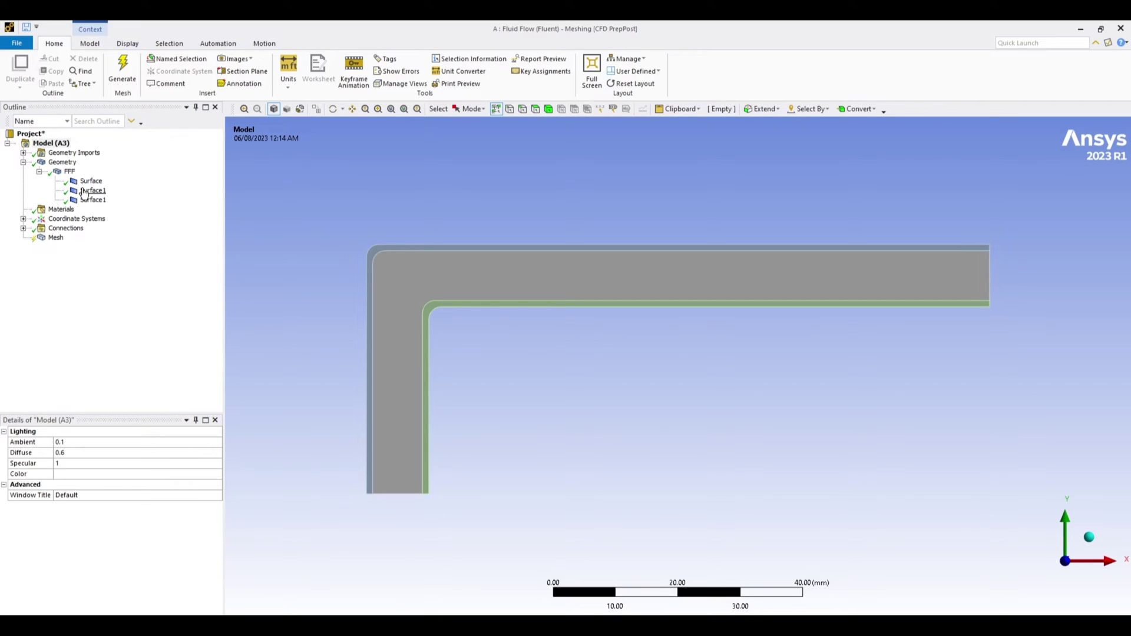
In the Outline, rename Surface to fluid and the two Surface1 bodies to upper_wall and lower_wall
{"action": "left_click", "coordinate": [91, 181]}
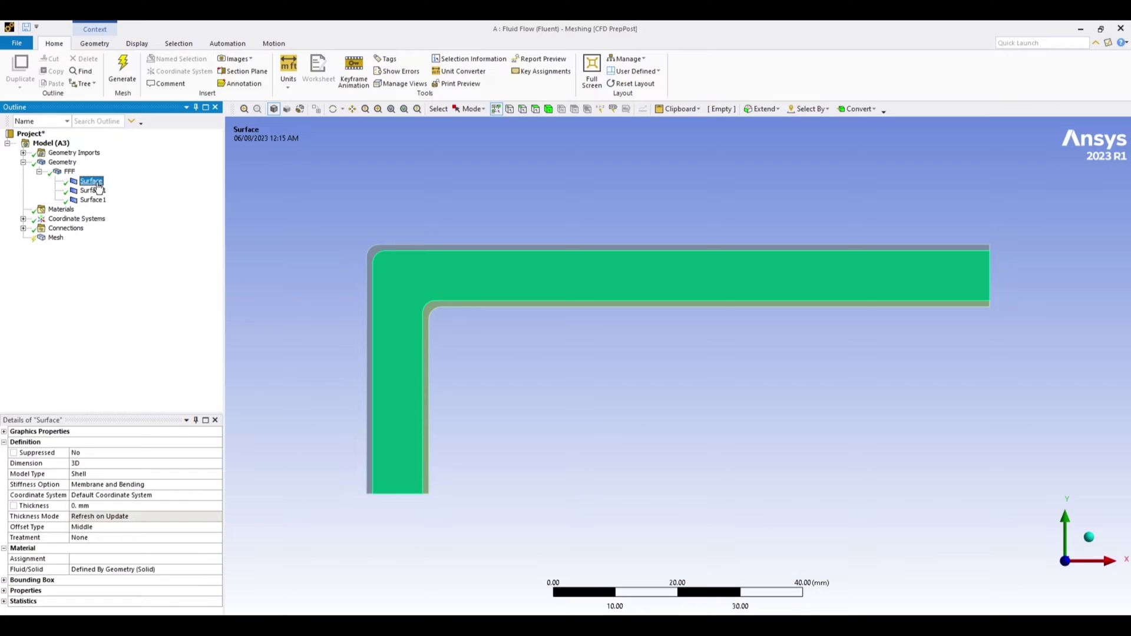
{"action": "left_click", "coordinate": [94, 182]}
{"action": "type", "text": "fluid"}
{"action": "left_click", "coordinate": [95, 191]}
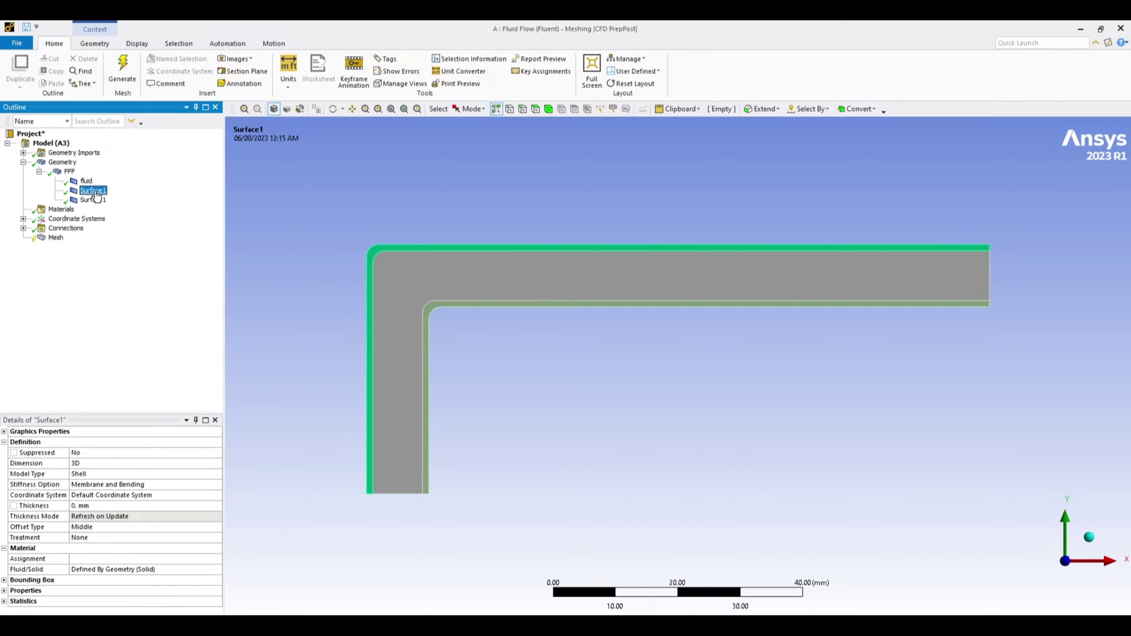
{"action": "left_click", "coordinate": [97, 192]}
{"action": "type", "text": "upper_wall"}
{"action": "left_click", "coordinate": [92, 201]}
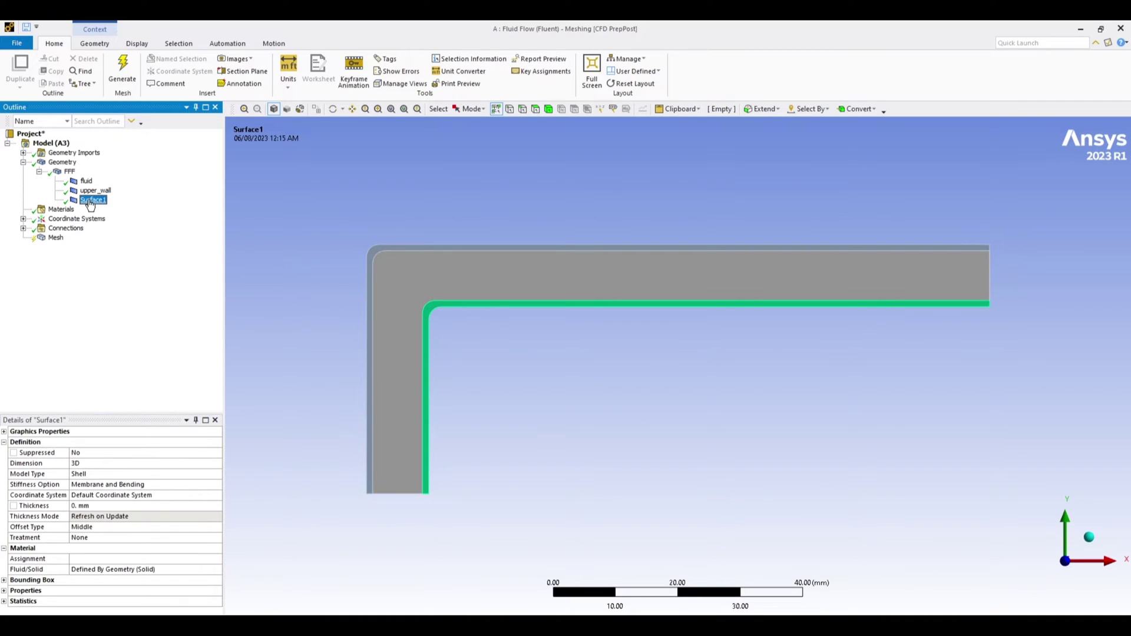
{"action": "left_click", "coordinate": [90, 201]}
{"action": "type", "text": "lower_wall"}
{"action": "left_click", "coordinate": [92, 340]}
Delete the fluid–lower_wall Contact Region under Connections > Contacts and confirm
{"action": "left_click", "coordinate": [23, 228]}
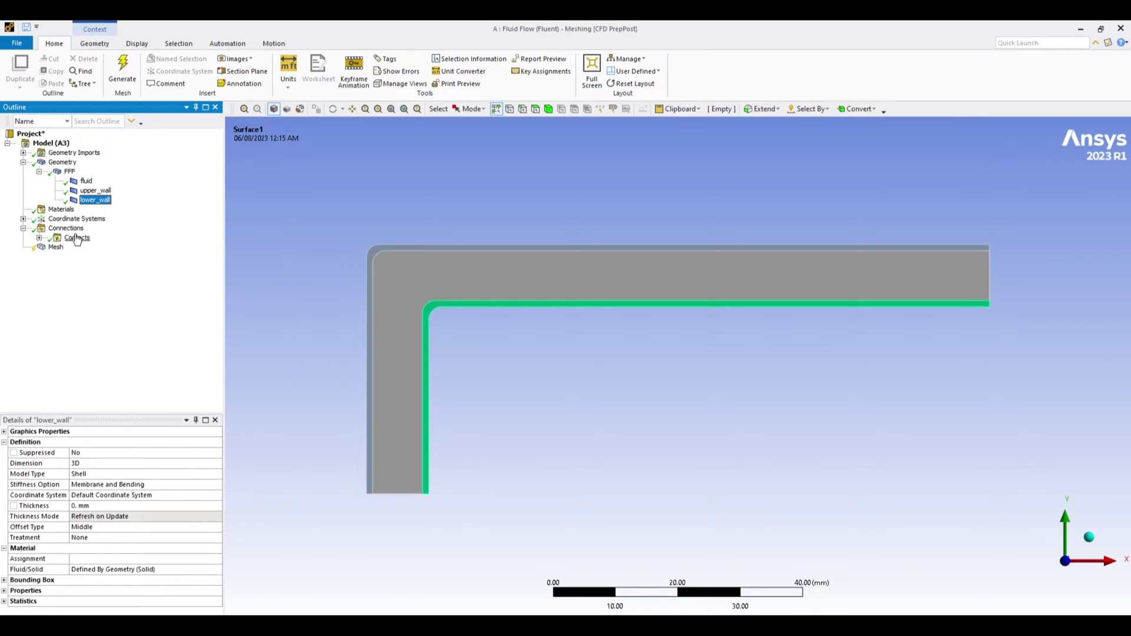
{"action": "left_click", "coordinate": [39, 238]}
{"action": "left_click", "coordinate": [101, 248]}
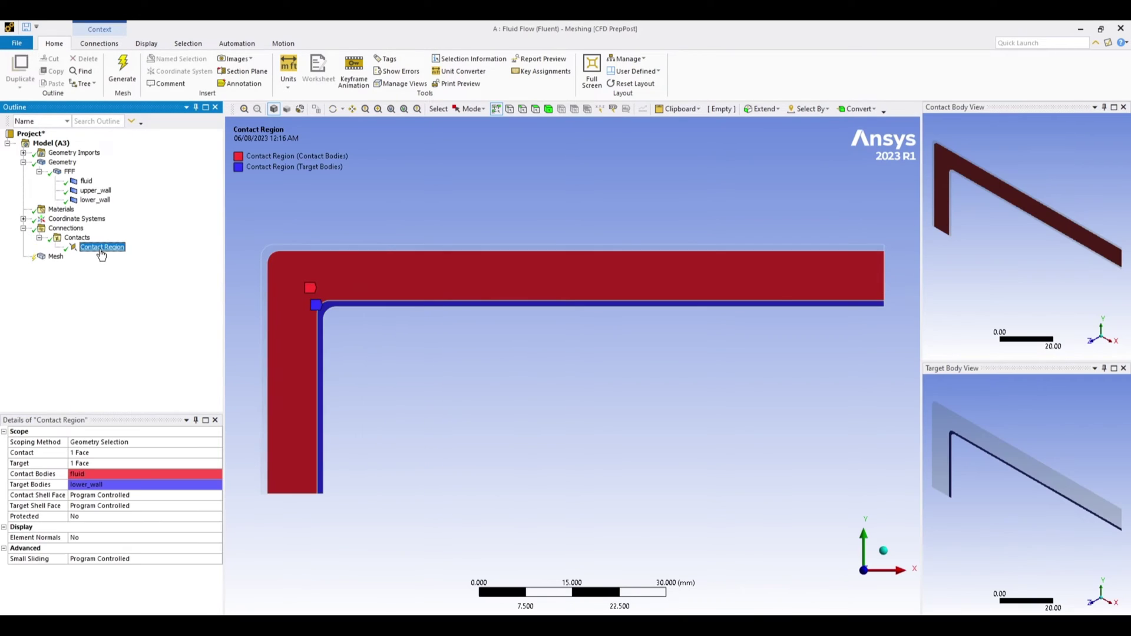
{"action": "right_click", "coordinate": [100, 252]}
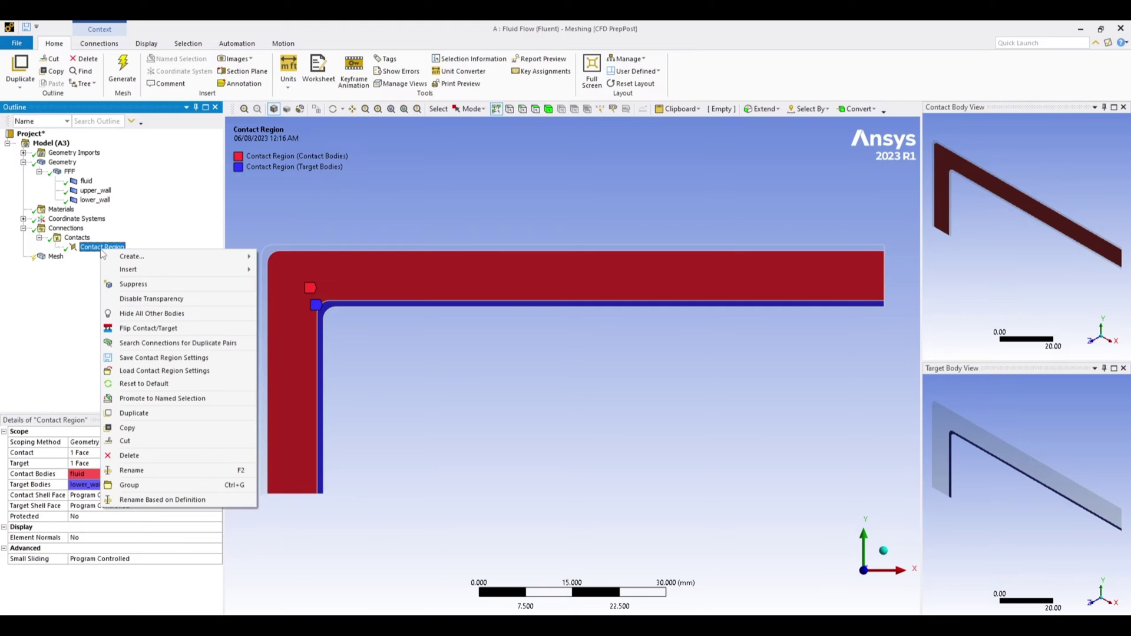
{"action": "left_click", "coordinate": [174, 460]}
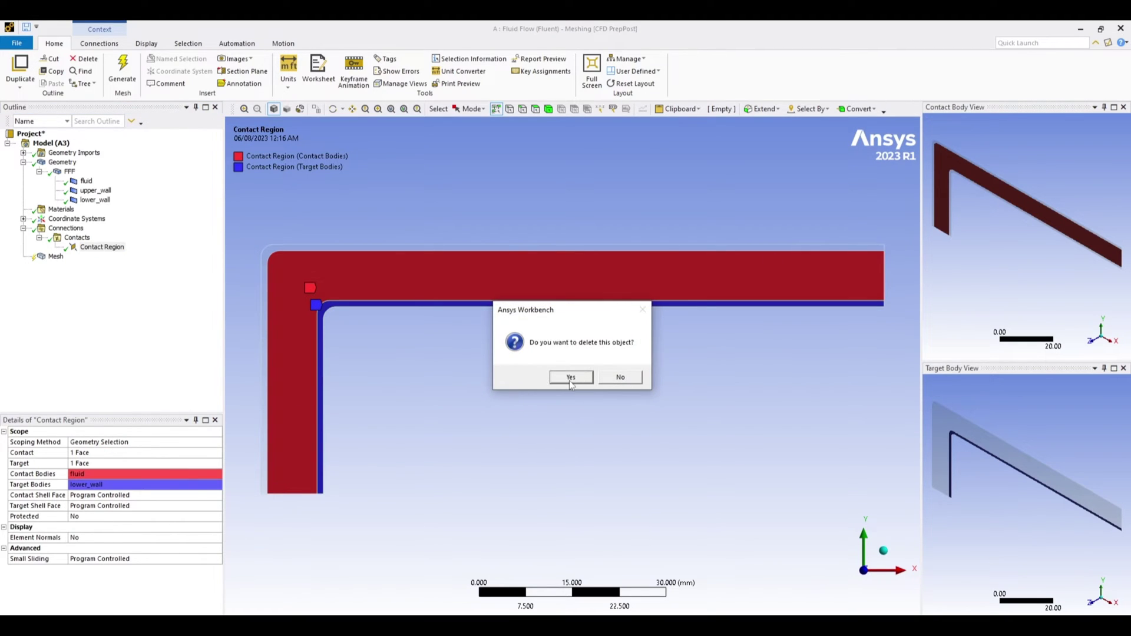
{"action": "left_click", "coordinate": [570, 377]}
{"action": "scroll", "coordinate": [530, 253], "scroll_direction": "up", "scroll_amount": 5}
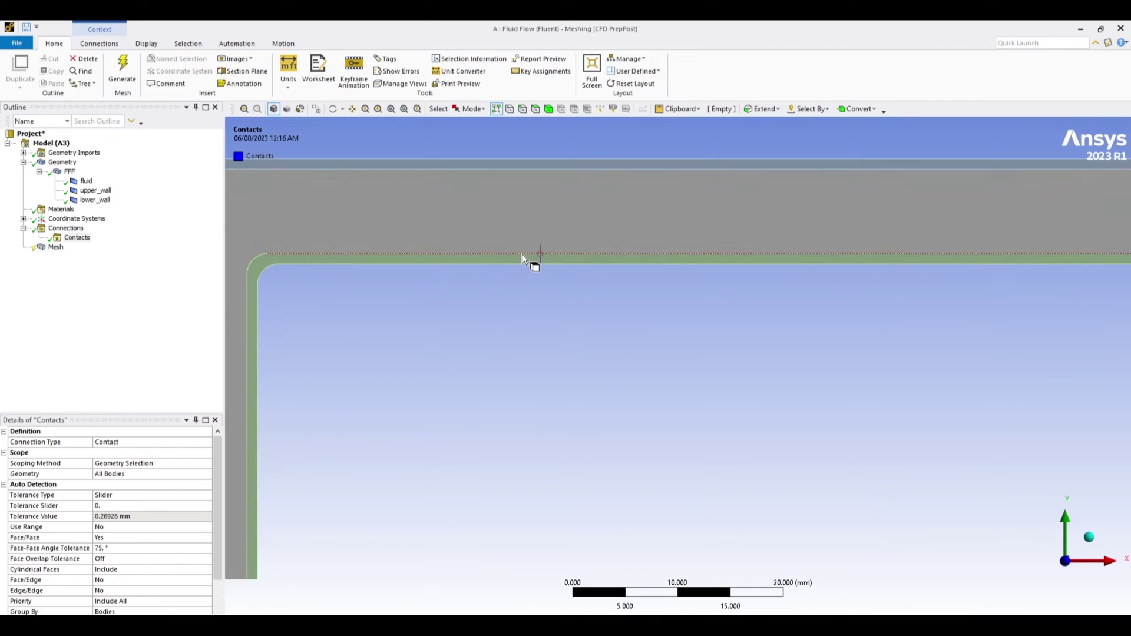
Create named selections inlet on the bottom edge and outlet on the right end edge
{"action": "scroll", "coordinate": [523, 254], "scroll_direction": "down", "scroll_amount": 5}
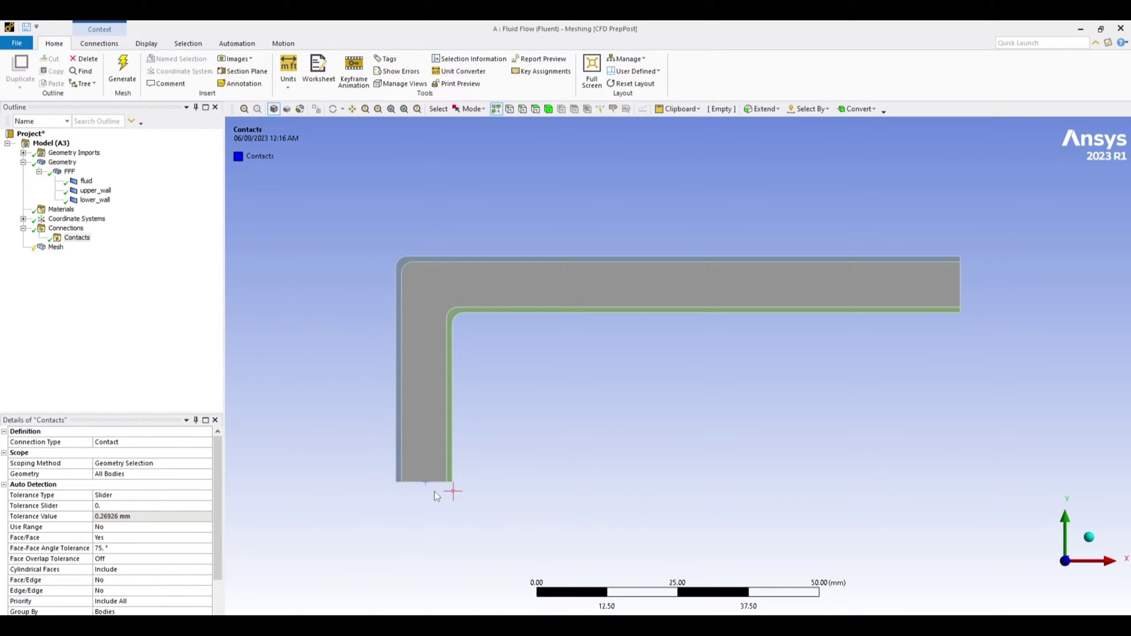
{"action": "key", "text": "n"}
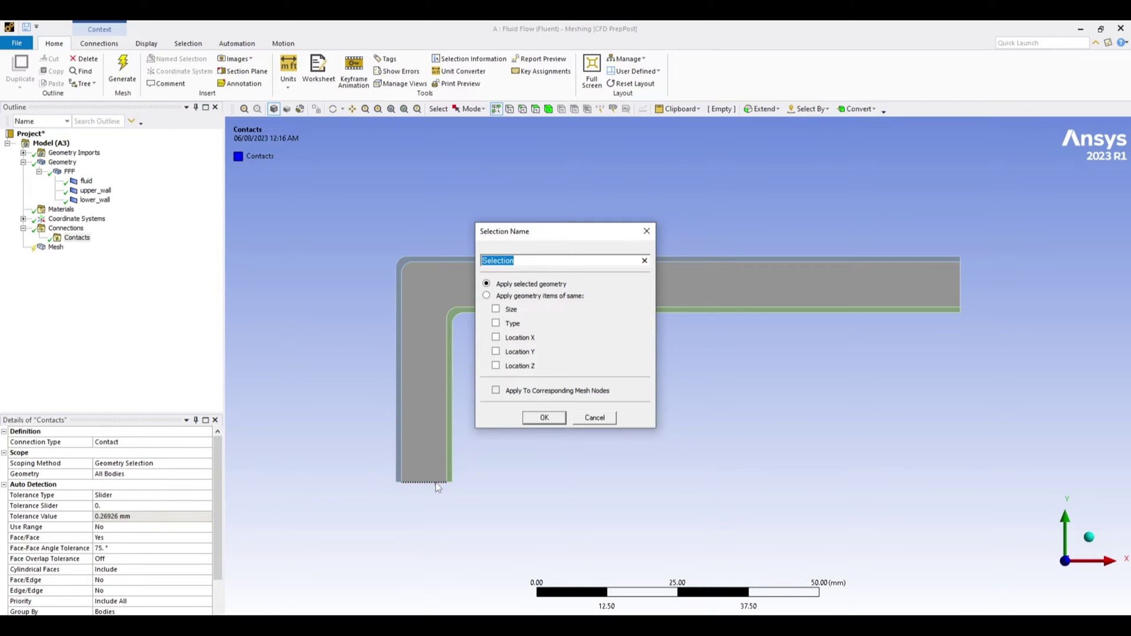
{"action": "type", "text": "inlet"}
{"action": "left_click", "coordinate": [541, 417]}
{"action": "left_click", "coordinate": [962, 294]}
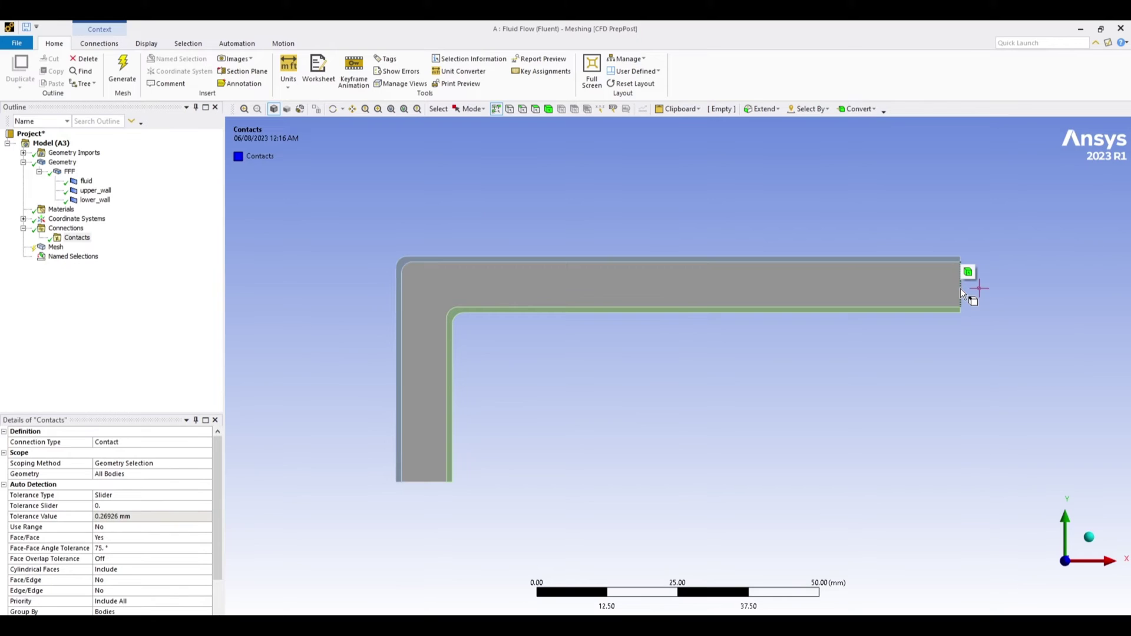
{"action": "type", "text": "n"}
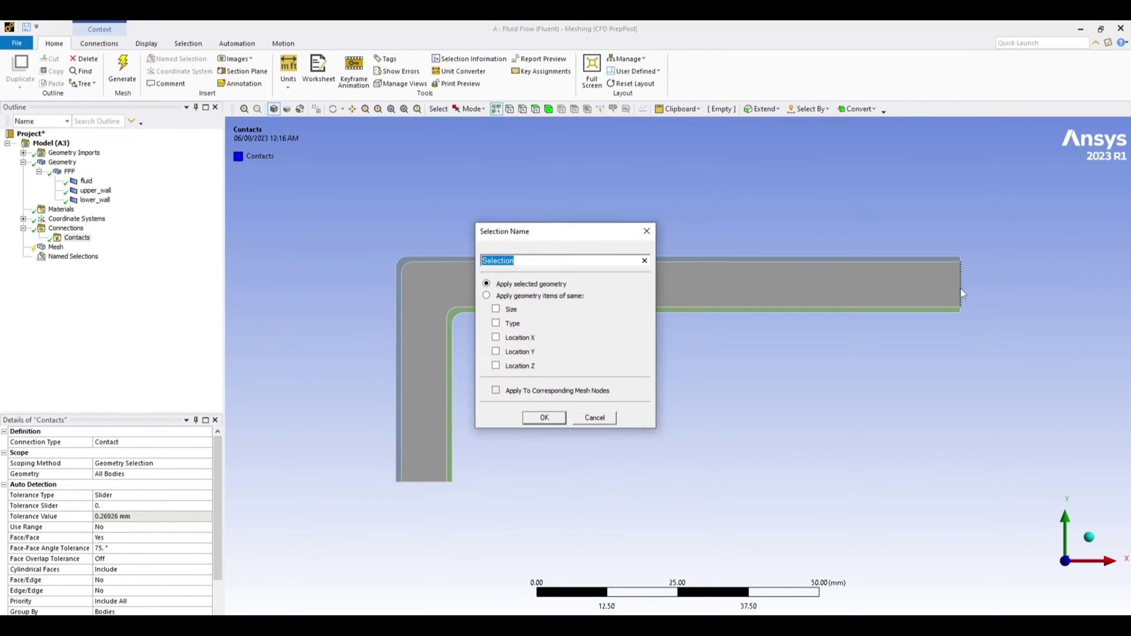
{"action": "type", "text": "outlet"}
{"action": "left_click", "coordinate": [544, 418]}
Select the four outer and inner wall edges and name them conection_wall
{"action": "scroll", "coordinate": [408, 341], "scroll_direction": "down", "scroll_amount": 1}
{"action": "scroll", "coordinate": [413, 345], "scroll_direction": "up", "scroll_amount": 1}
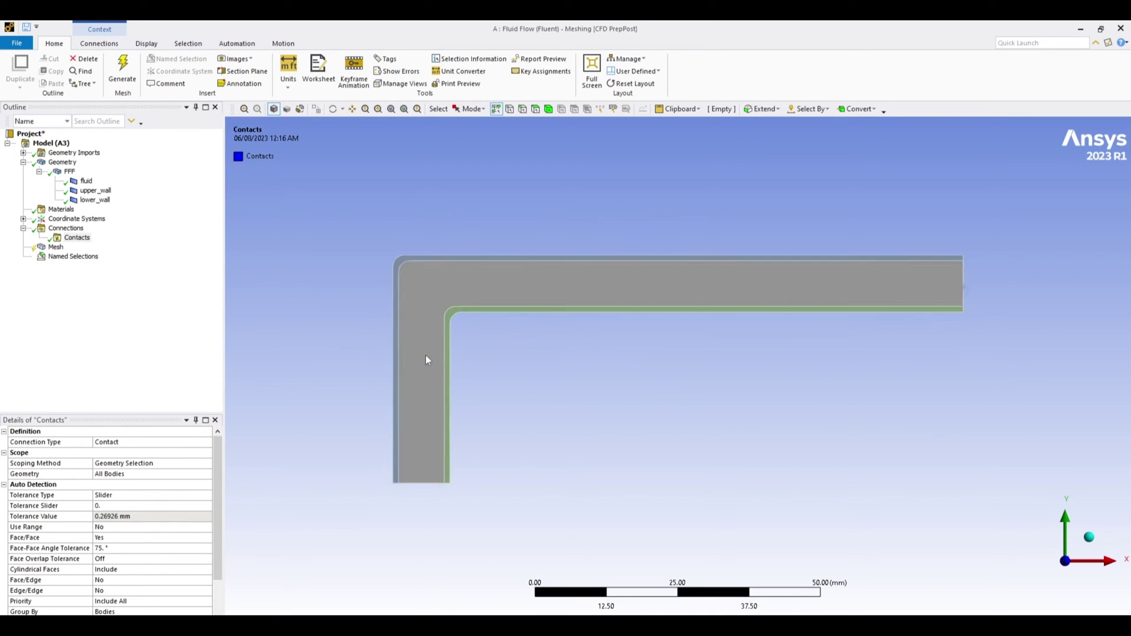
{"action": "left_click", "coordinate": [394, 354]}
{"action": "left_click", "coordinate": [543, 256], "text": "ctrl"}
{"action": "left_click", "coordinate": [772, 308], "text": "ctrl"}
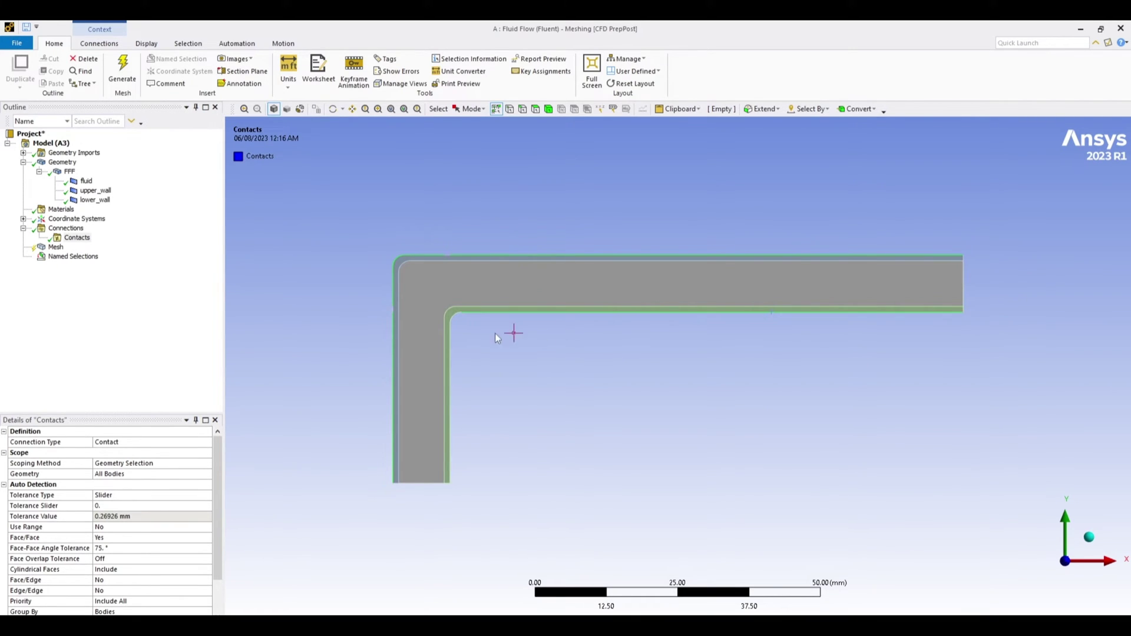
{"action": "left_click", "coordinate": [451, 381], "text": "ctrl"}
{"action": "type", "text": "n"}
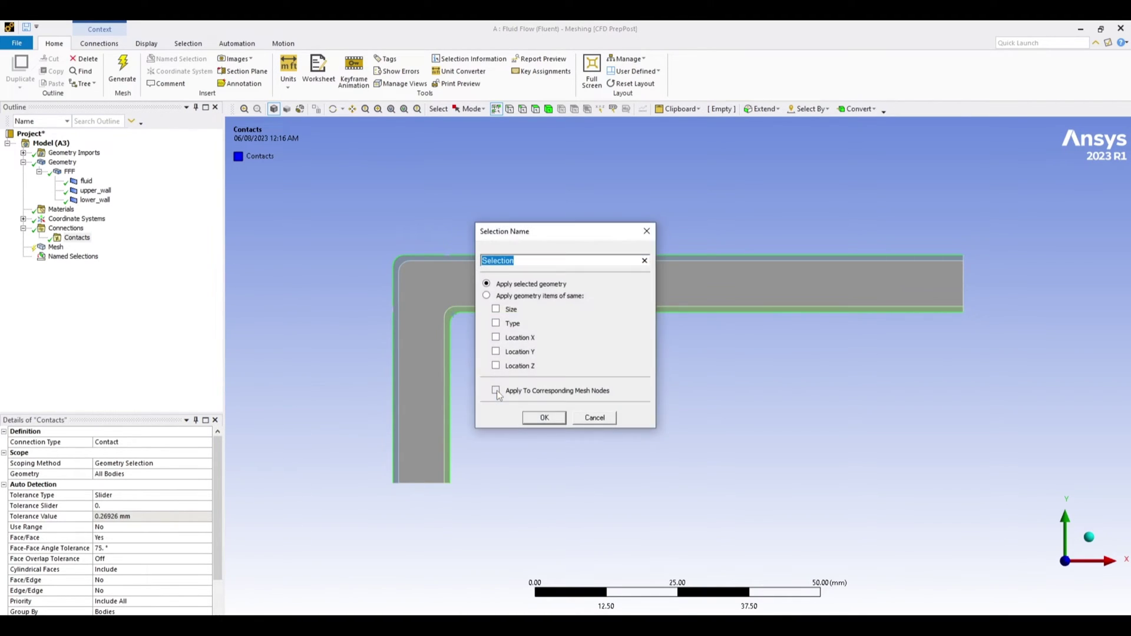
{"action": "type", "text": "conection_wall"}
{"action": "left_click", "coordinate": [540, 420]}
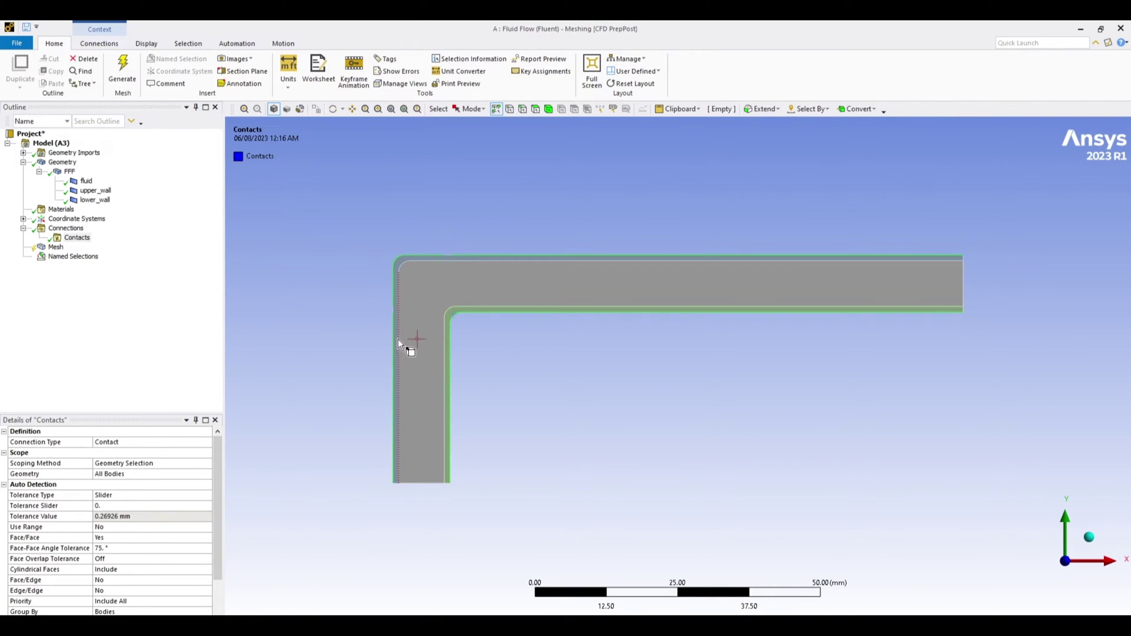
{"action": "scroll", "coordinate": [393, 315], "scroll_direction": "down", "scroll_amount": 2}
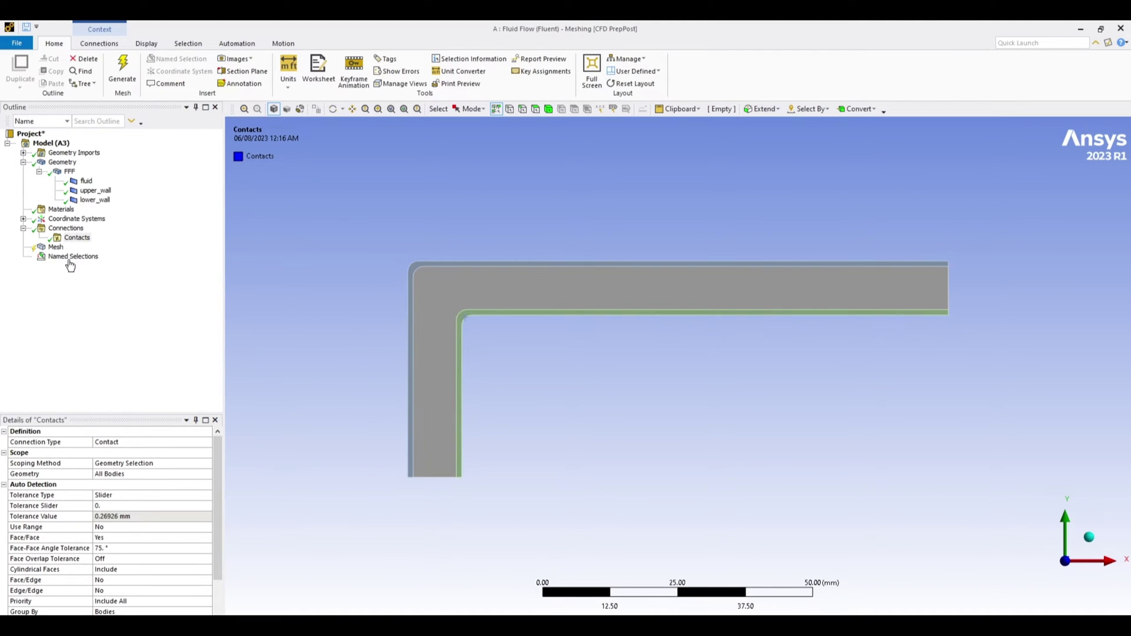
Show conection_wall's 8-edge, 256.28 mm scope and zoom in on the top wall edge
{"action": "left_click", "coordinate": [23, 257]}
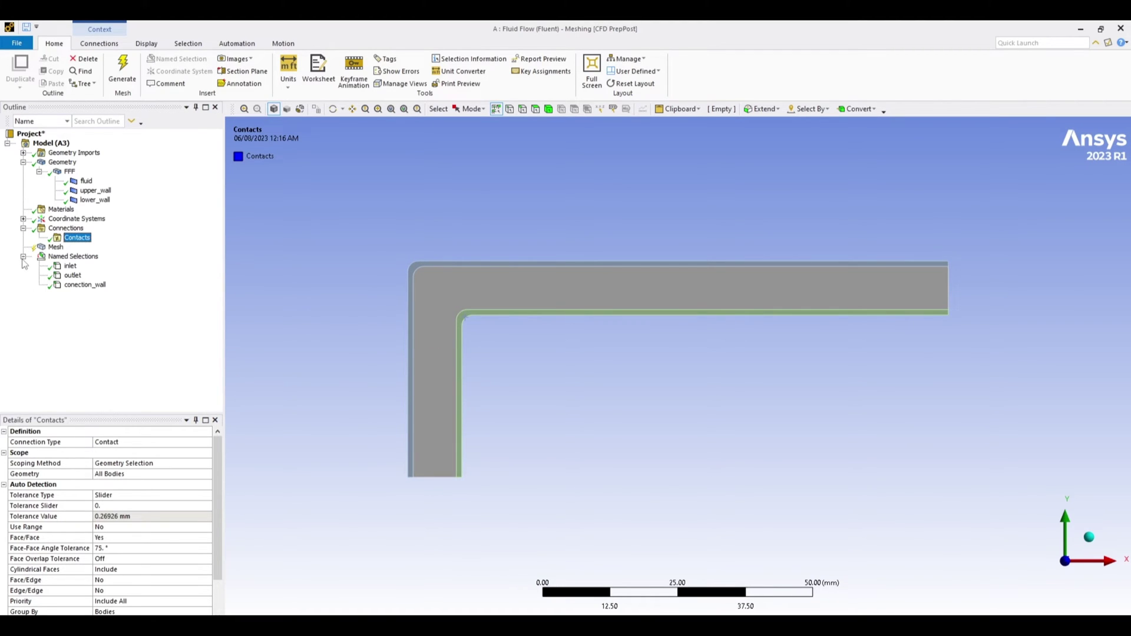
{"action": "left_click", "coordinate": [85, 286]}
{"action": "scroll", "coordinate": [460, 276], "scroll_direction": "up", "scroll_amount": 3}
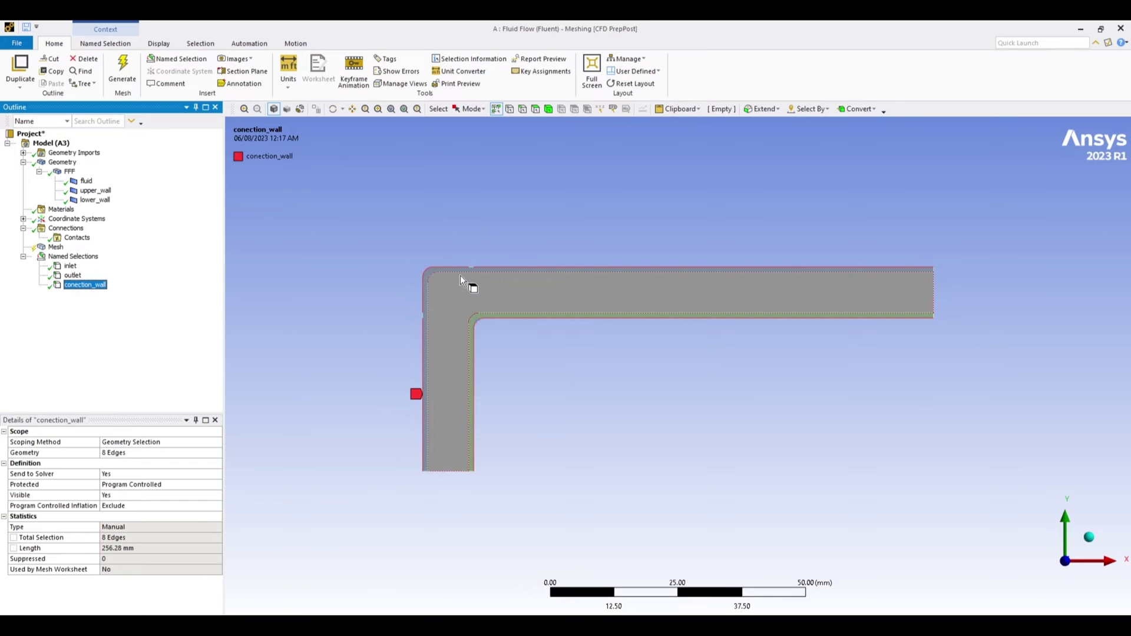
{"action": "left_click_drag", "start_coordinate": [384, 245], "coordinate": [366, 200]}
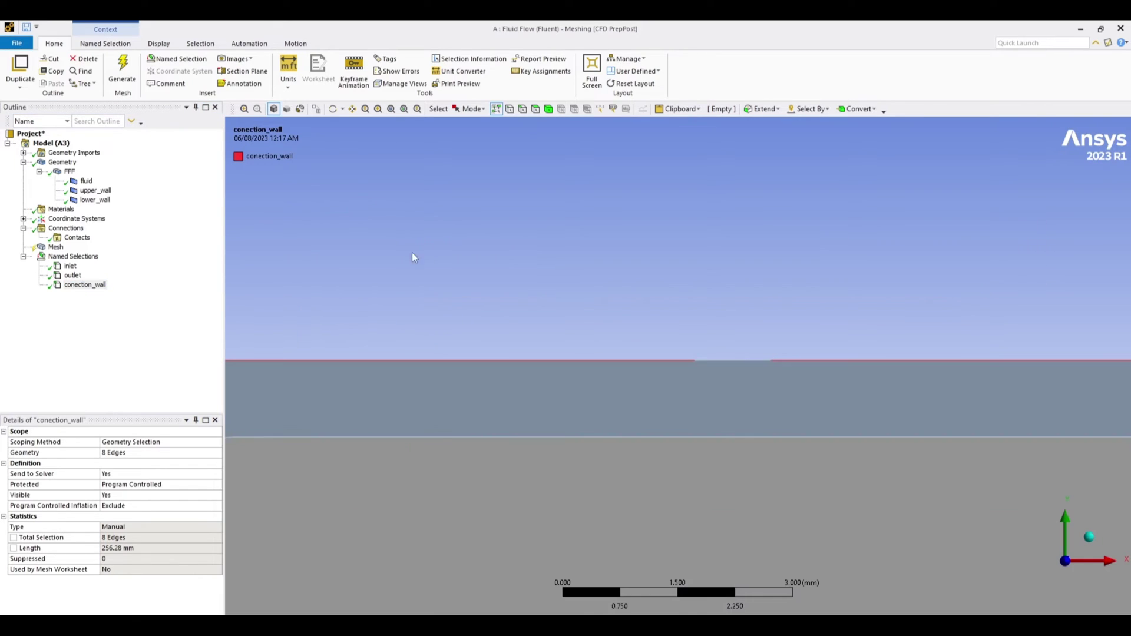
{"action": "left_click_drag", "start_coordinate": [669, 323], "coordinate": [787, 392]}
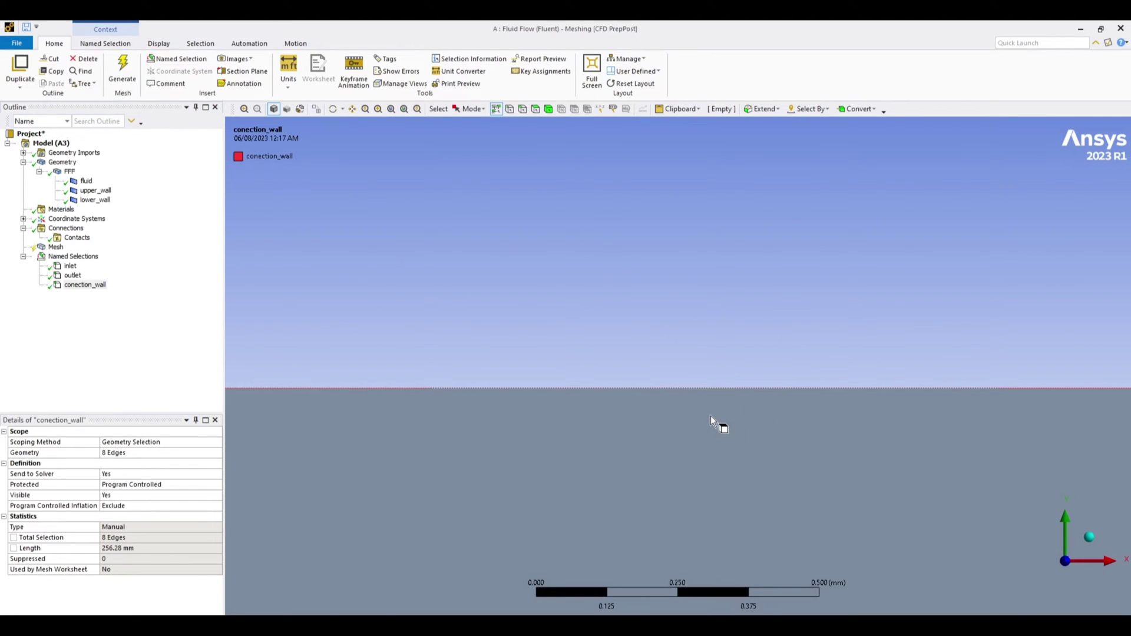
{"action": "scroll", "coordinate": [710, 404], "scroll_direction": "down", "scroll_amount": 5}
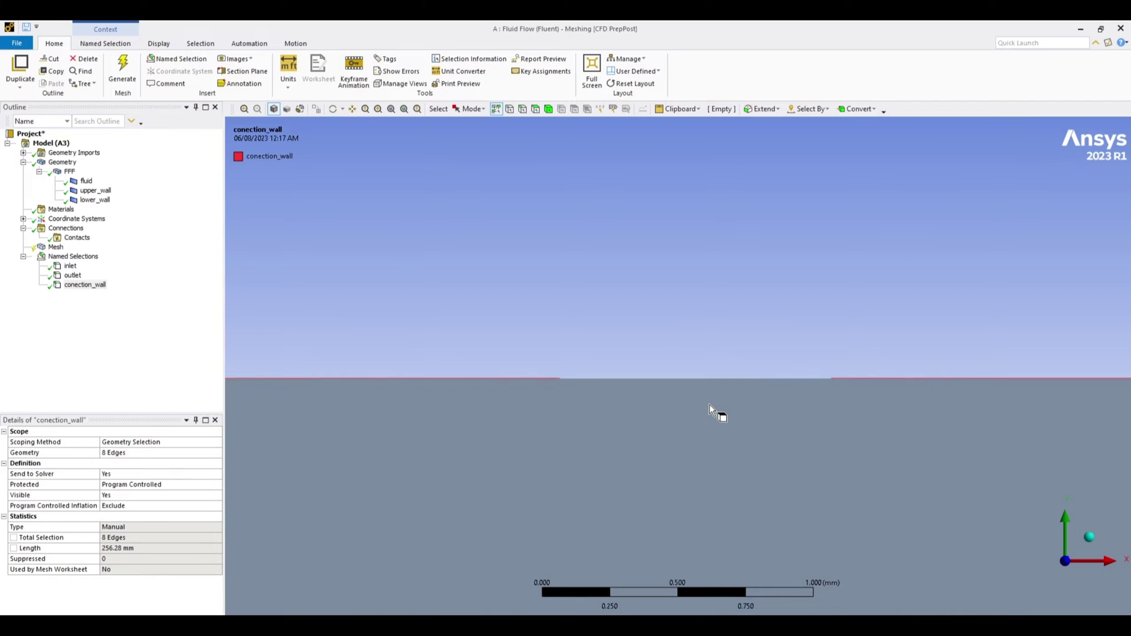
{"action": "scroll", "coordinate": [727, 380], "scroll_direction": "down", "scroll_amount": 3}
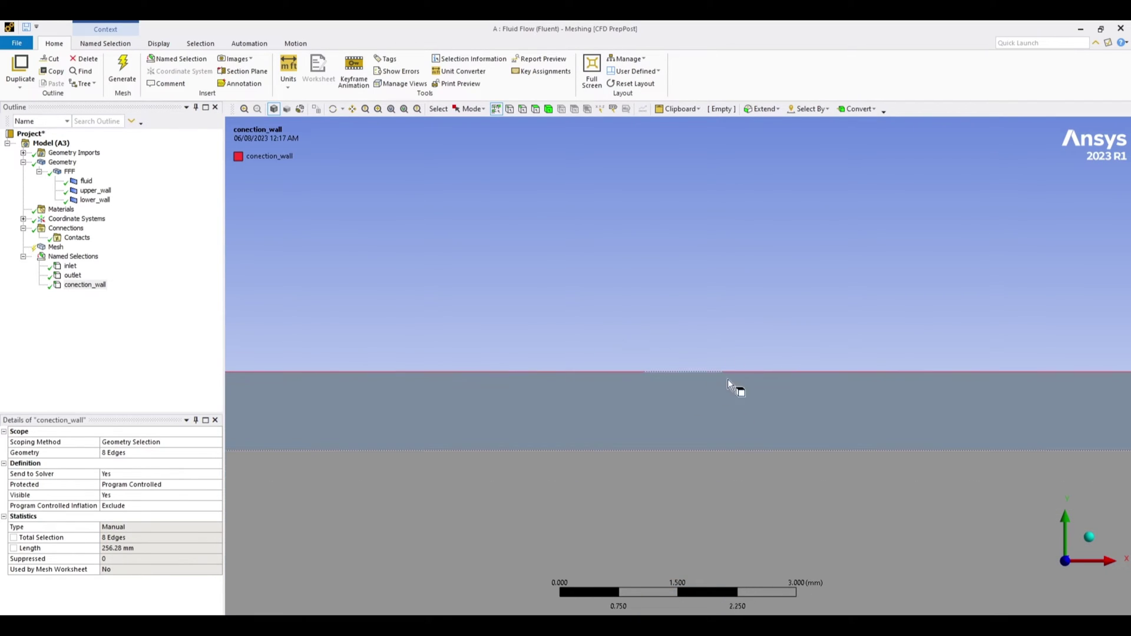
{"action": "scroll", "coordinate": [796, 350], "scroll_direction": "down", "scroll_amount": 1}
{"action": "scroll", "coordinate": [682, 397], "scroll_direction": "down", "scroll_amount": 3}
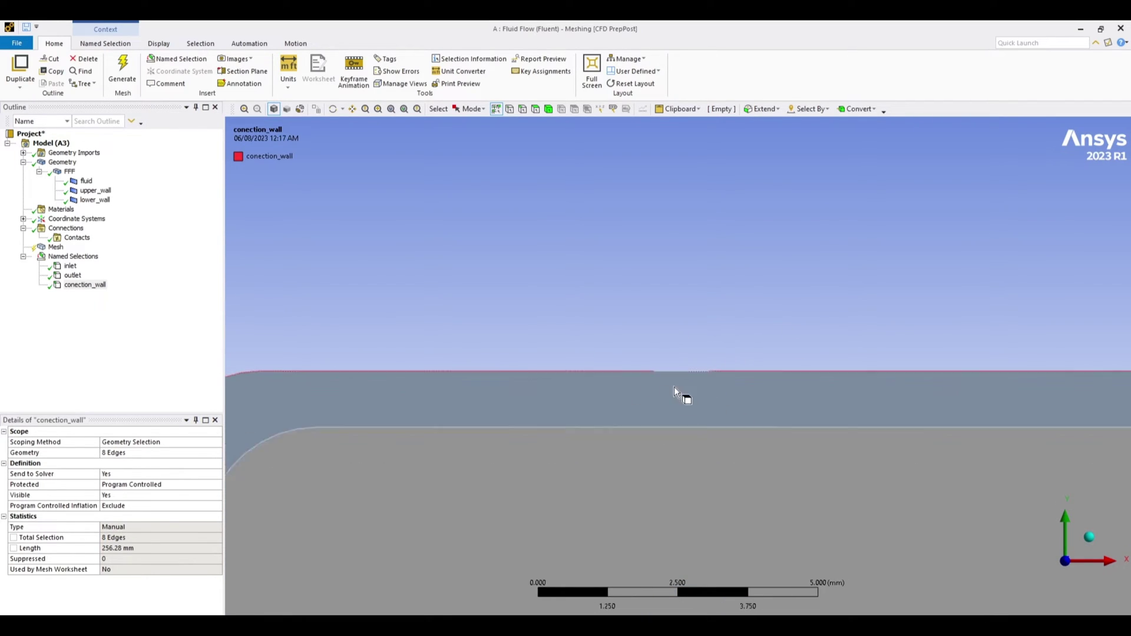
{"action": "scroll", "coordinate": [500, 314], "scroll_direction": "down", "scroll_amount": 2}
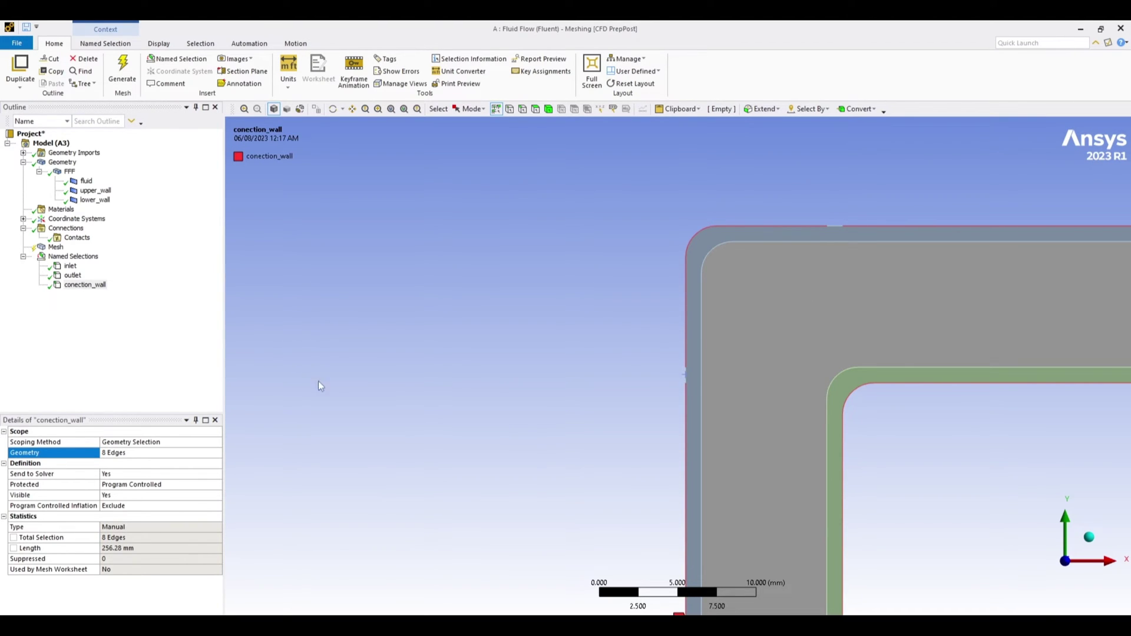
Rescope conection_wall to the channel's wall edges, giving 10 edges totalling 258.28 mm
{"action": "left_click", "coordinate": [112, 459]}
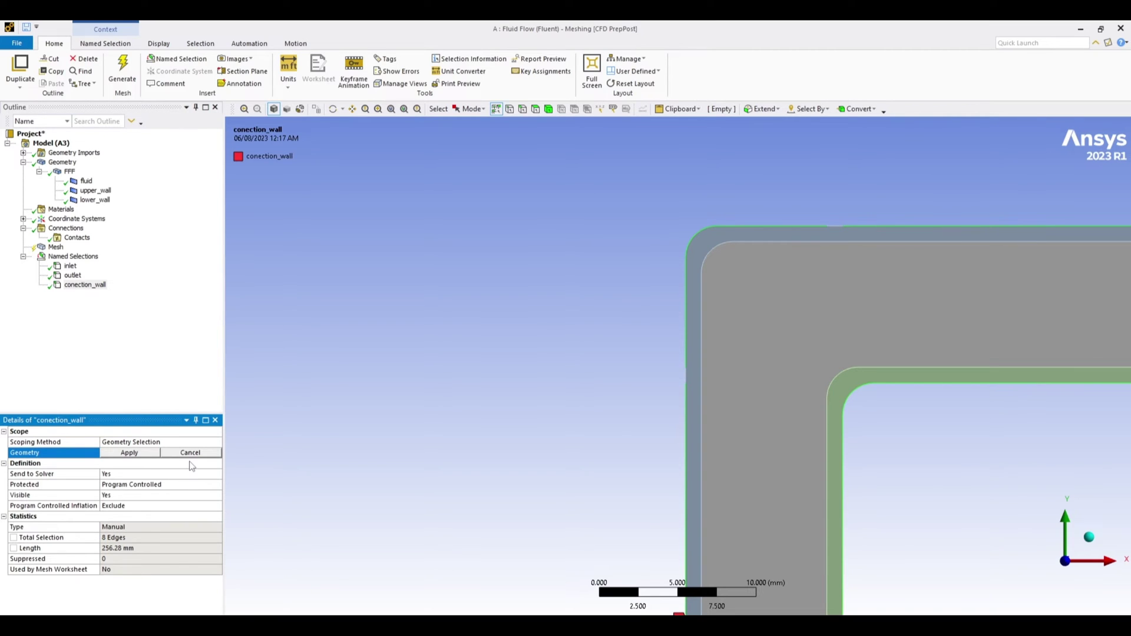
{"action": "scroll", "coordinate": [699, 371], "scroll_direction": "down", "scroll_amount": 2}
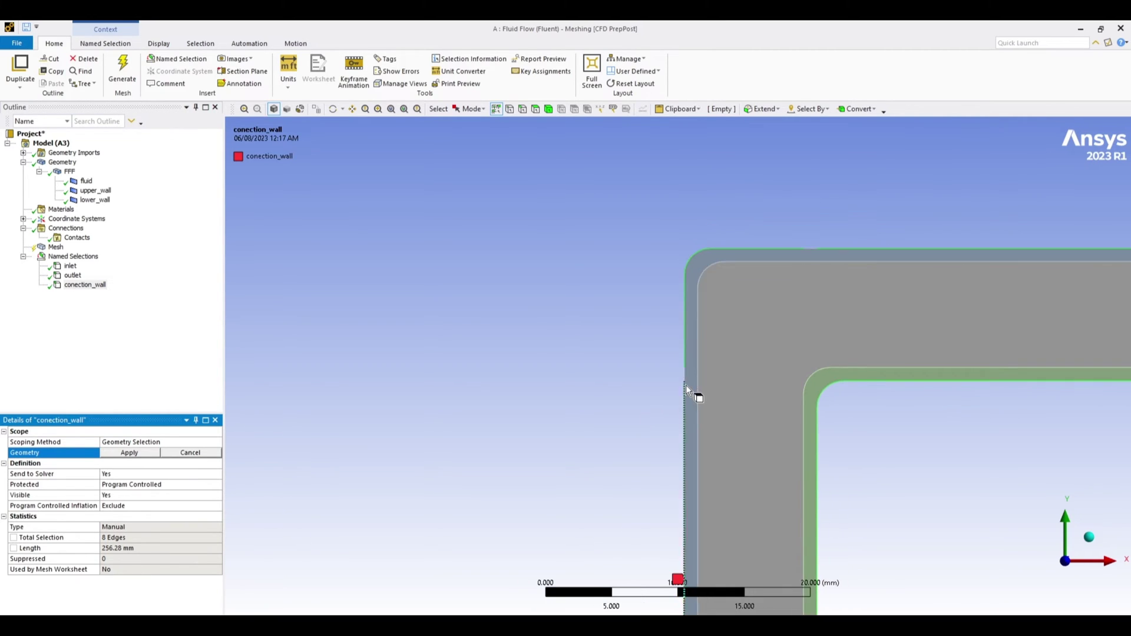
{"action": "scroll", "coordinate": [687, 384], "scroll_direction": "up", "scroll_amount": 2}
{"action": "left_click", "coordinate": [687, 381]}
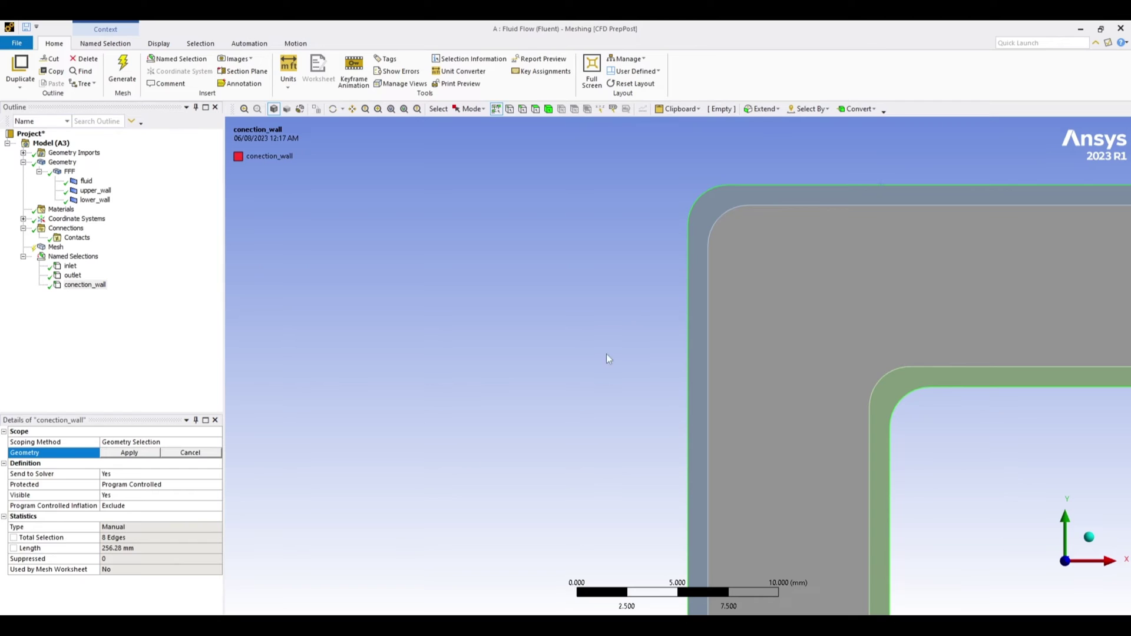
{"action": "left_click", "coordinate": [130, 454]}
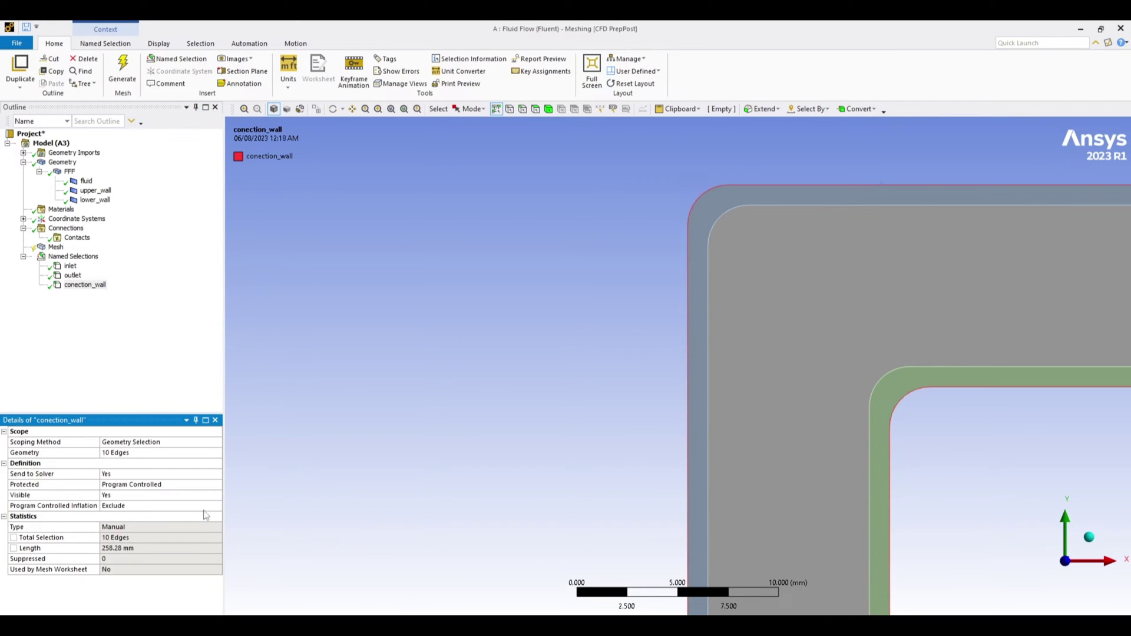
Select the bend's outer left edge, top-left corner arc and outer top edge
{"action": "scroll", "coordinate": [389, 384], "scroll_direction": "down", "scroll_amount": 5}
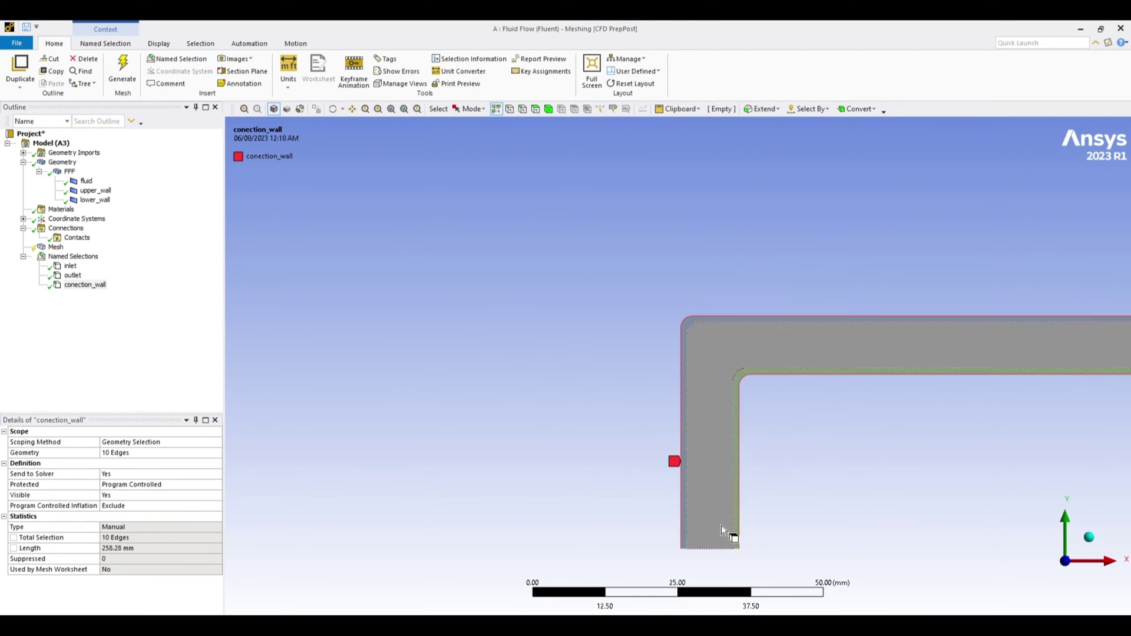
{"action": "scroll", "coordinate": [701, 548], "scroll_direction": "up", "scroll_amount": 3}
{"action": "scroll", "coordinate": [501, 378], "scroll_direction": "down", "scroll_amount": 3}
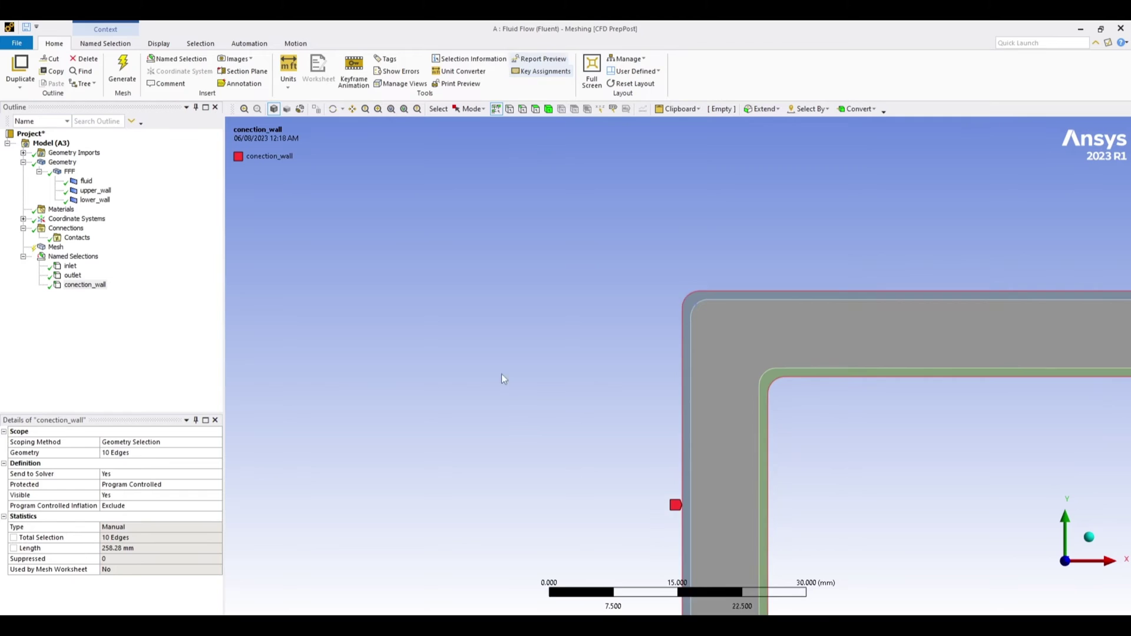
{"action": "left_click", "coordinate": [687, 525], "text": "ctrl"}
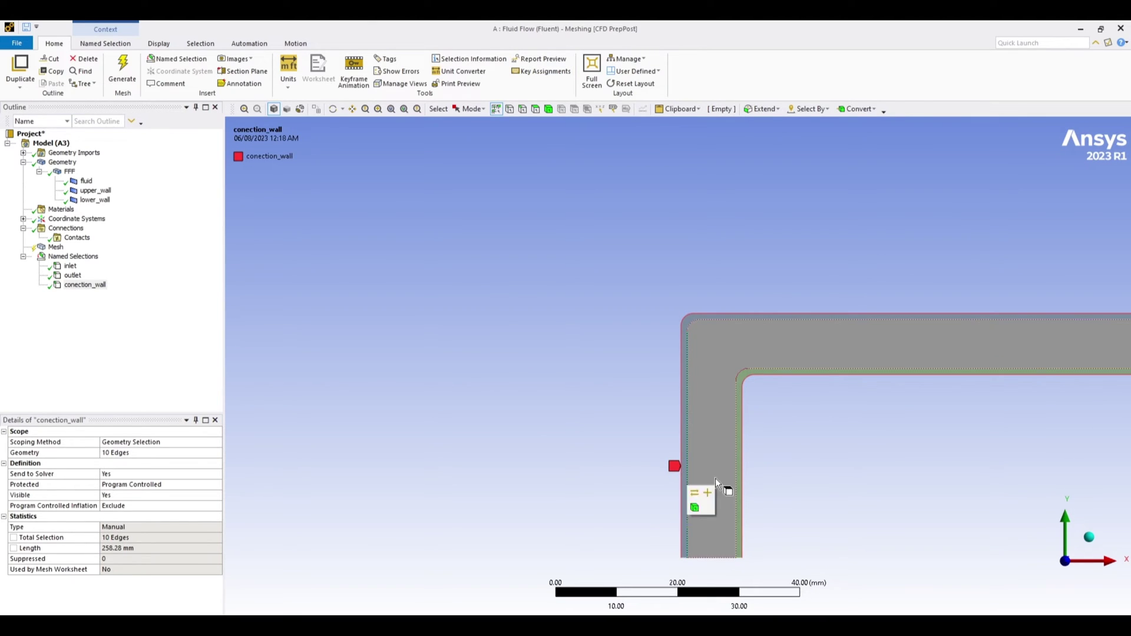
{"action": "left_click", "coordinate": [691, 326], "text": "ctrl"}
{"action": "left_click", "coordinate": [752, 321], "text": "ctrl"}
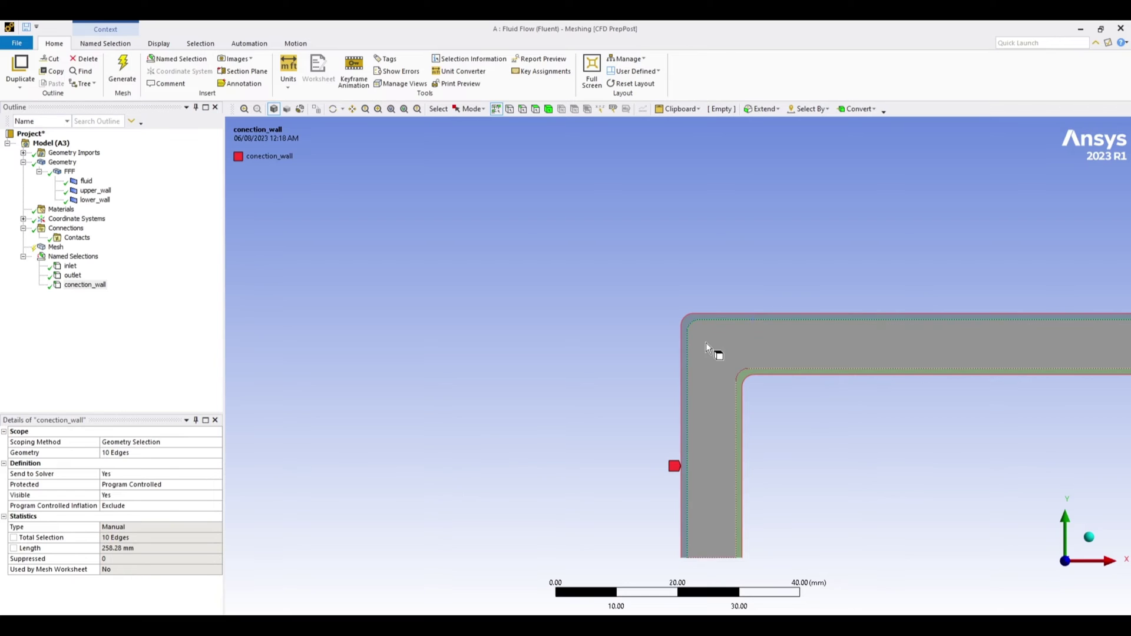
Add the inner corner arc to the selected edges and save them as named selection inflation
{"action": "scroll", "coordinate": [856, 389], "scroll_direction": "down", "scroll_amount": 1}
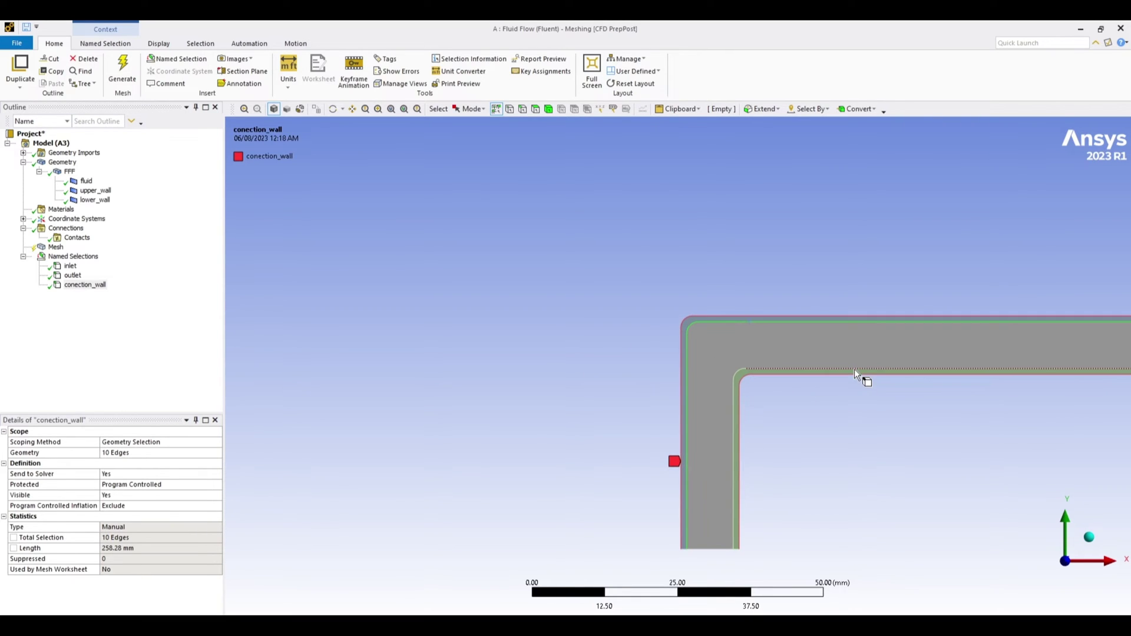
{"action": "left_click", "coordinate": [737, 373], "text": "ctrl"}
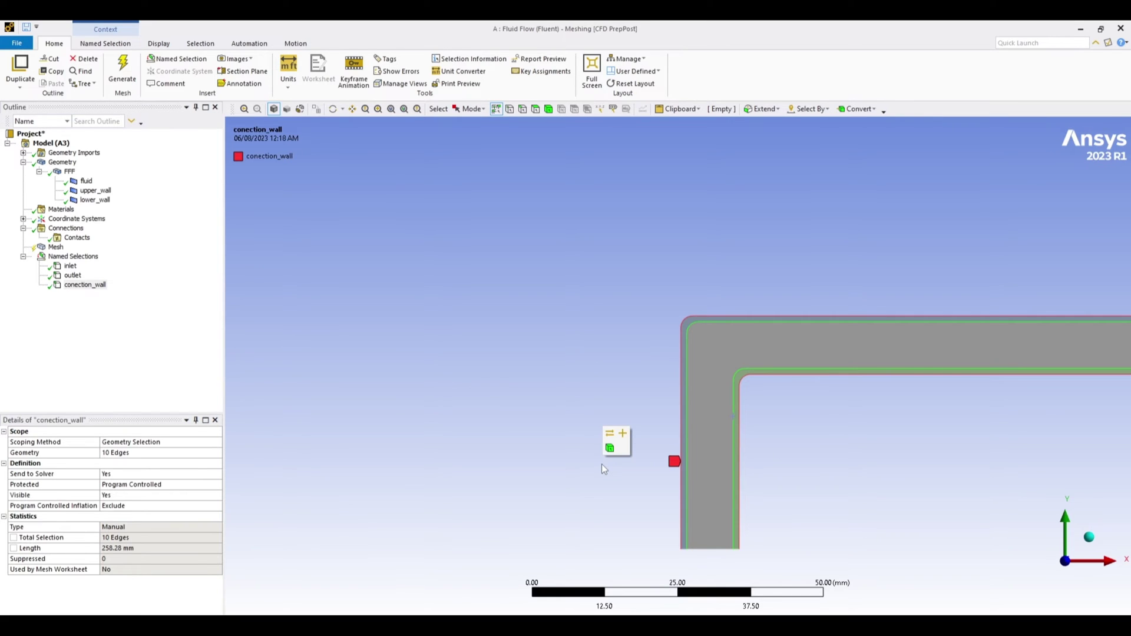
{"action": "type", "text": "nin"}
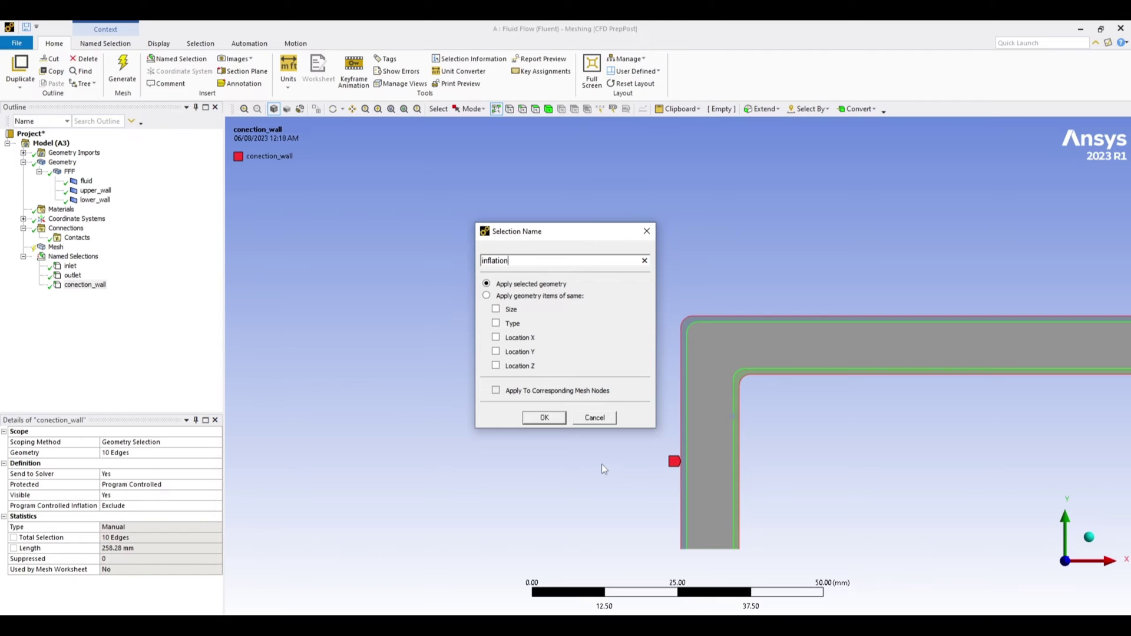
{"action": "left_click", "coordinate": [543, 418]}
{"action": "scroll", "coordinate": [677, 448], "scroll_direction": "down", "scroll_amount": 1}
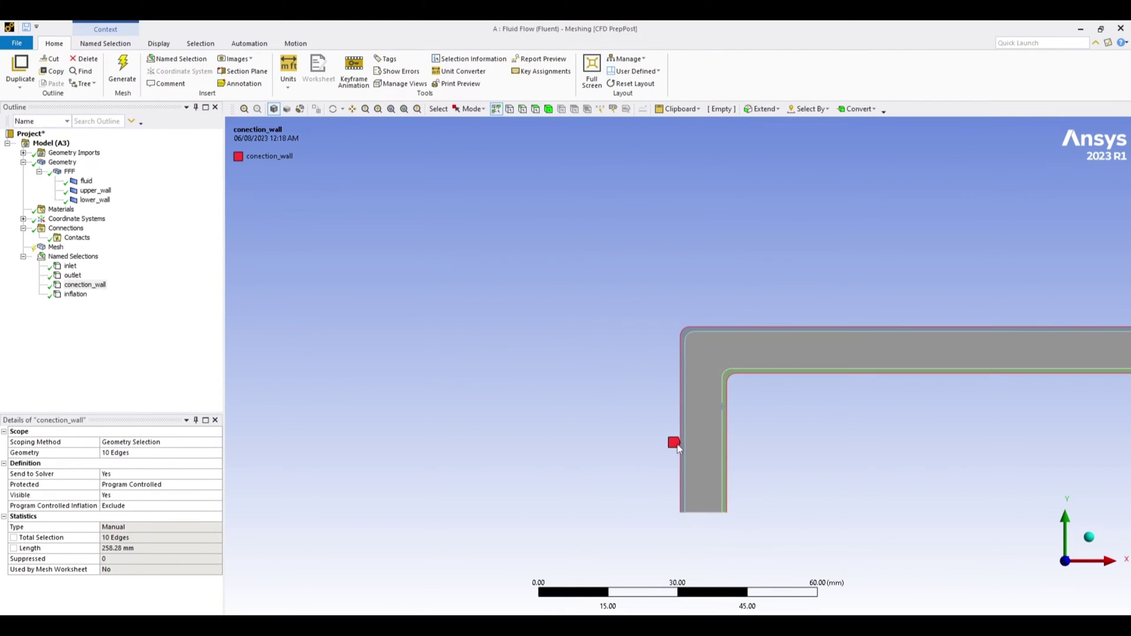
{"action": "scroll", "coordinate": [693, 420], "scroll_direction": "up", "scroll_amount": 1}
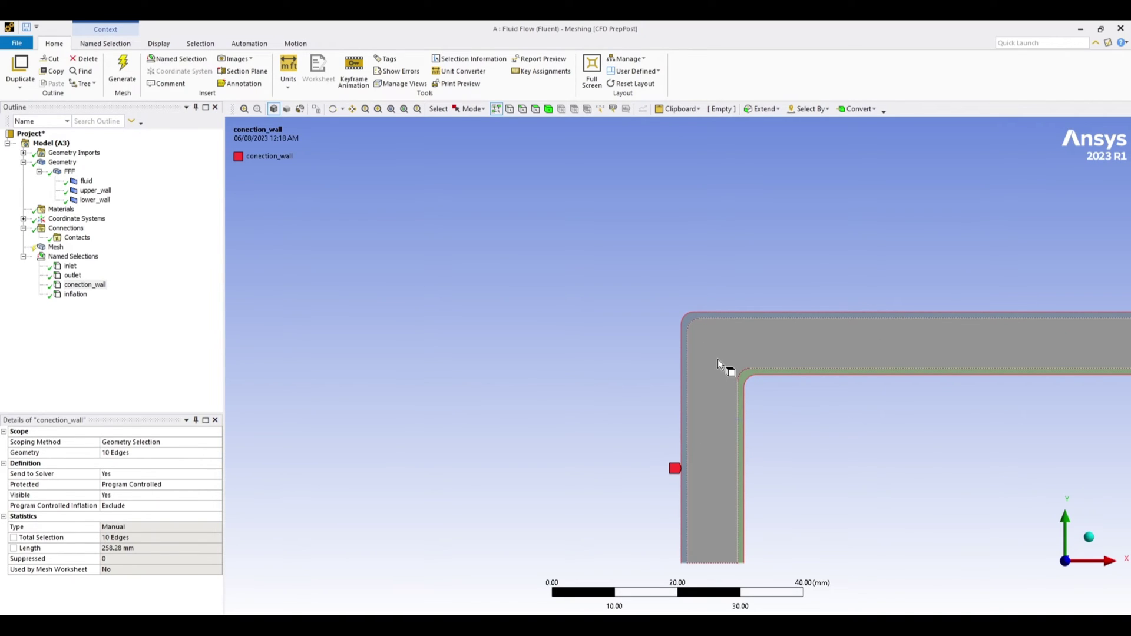
Set the global mesh Element Size to 1.0 mm
{"action": "left_click", "coordinate": [56, 247]}
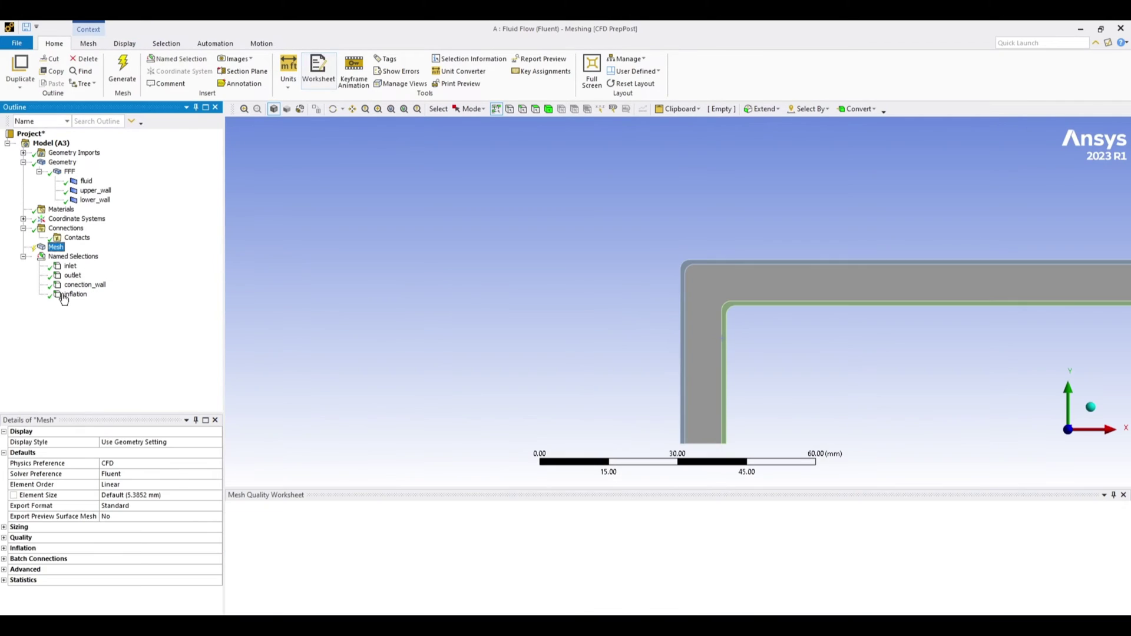
{"action": "left_click", "coordinate": [134, 496]}
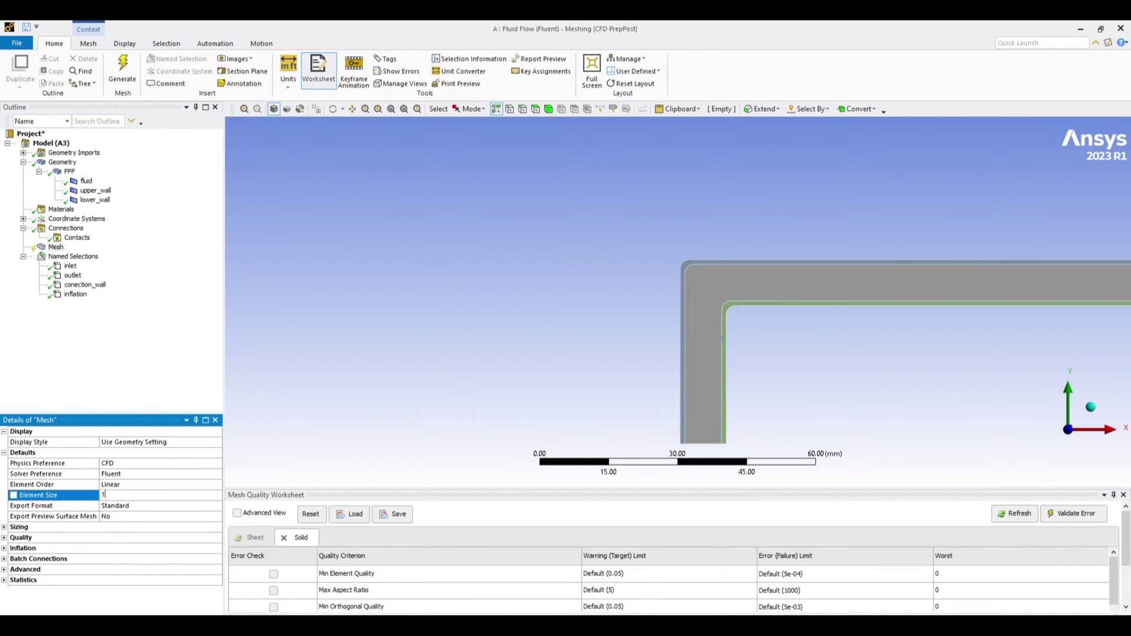
{"action": "key", "text": "Return"}
Insert an Inflation control under Mesh
{"action": "right_click", "coordinate": [58, 250]}
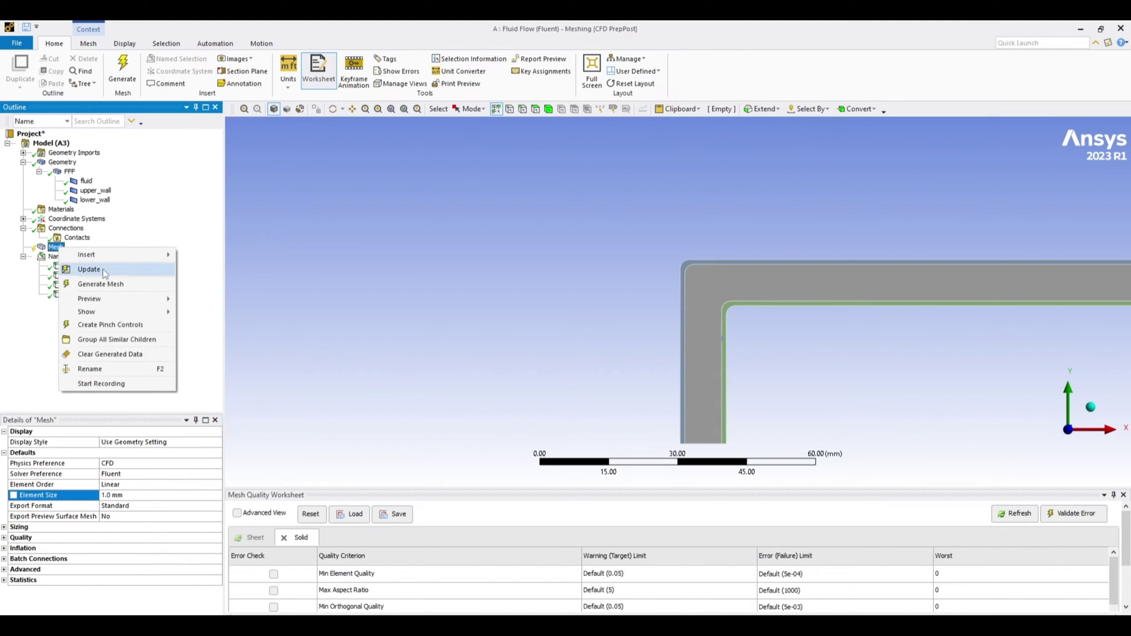
{"action": "mouse_move", "coordinate": [88, 255]}
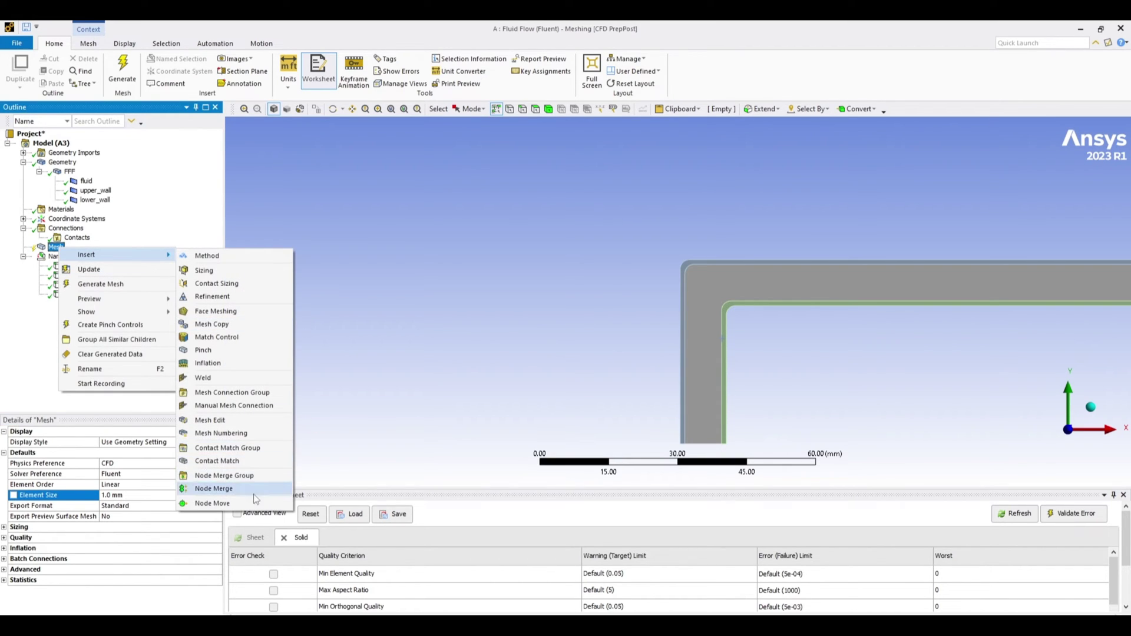
{"action": "left_click", "coordinate": [218, 363]}
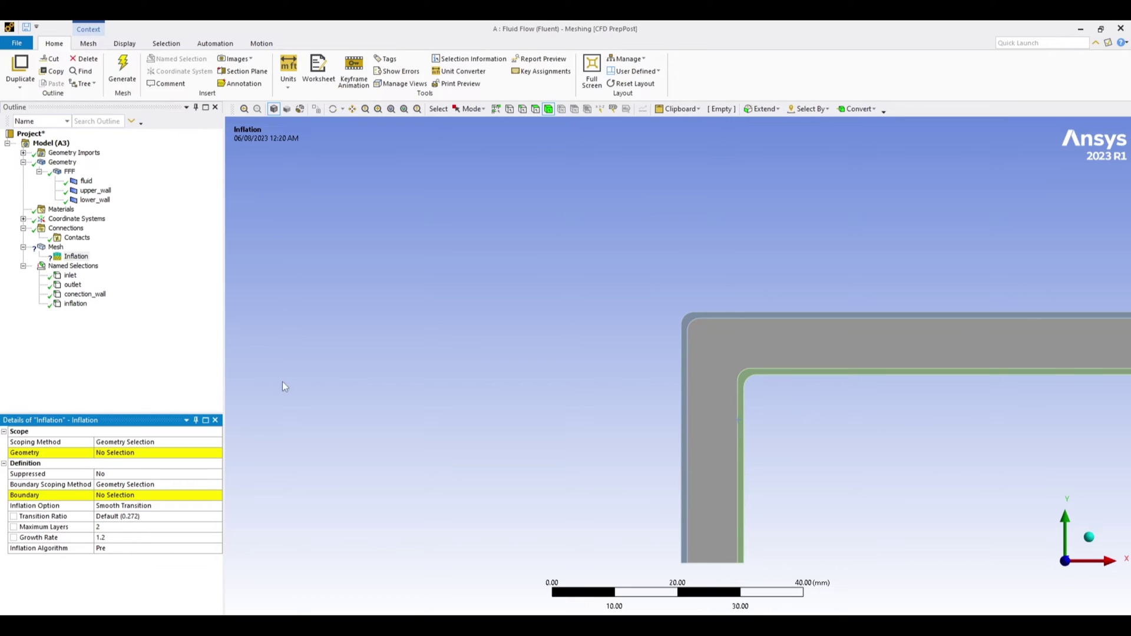
Scope the Inflation control's geometry to the fluid face
{"action": "left_click", "coordinate": [716, 503]}
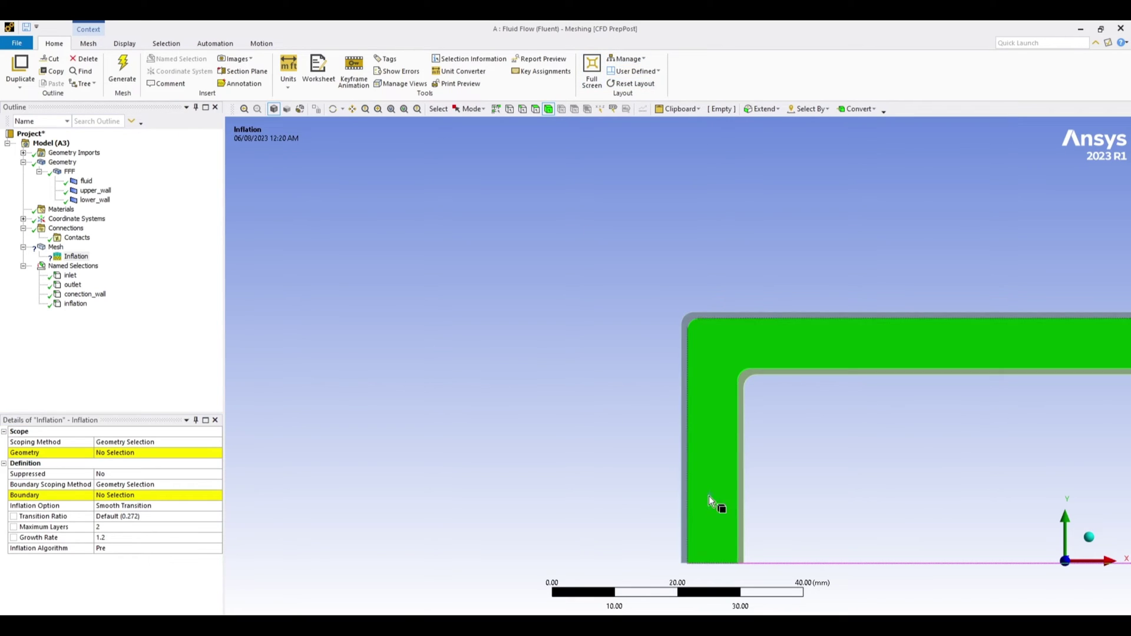
{"action": "left_click", "coordinate": [115, 454]}
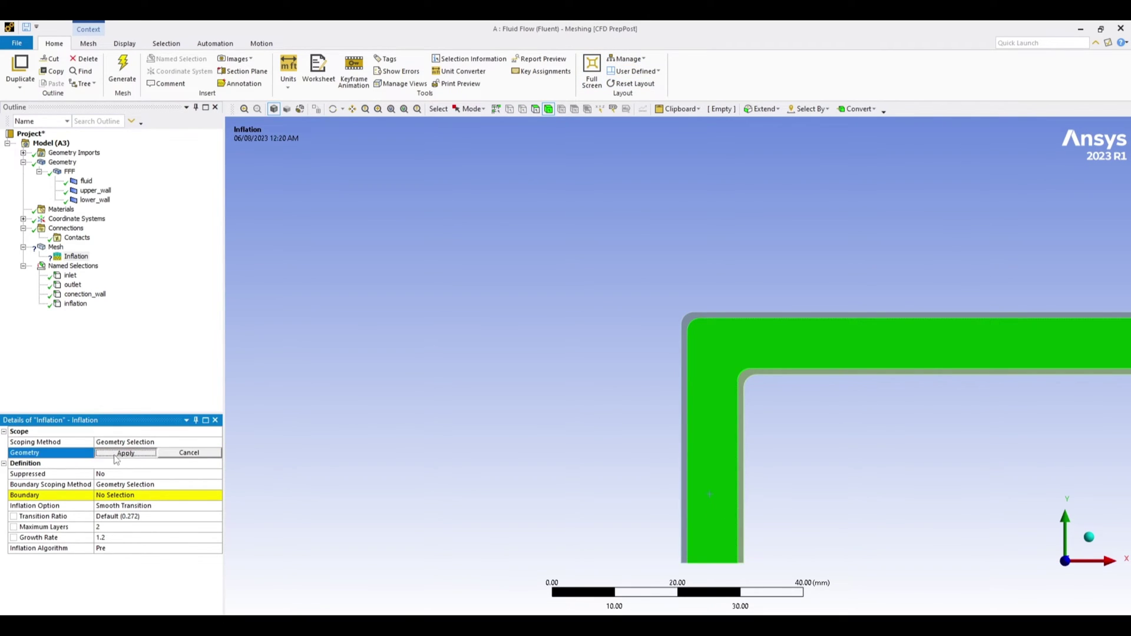
{"action": "left_click", "coordinate": [116, 455]}
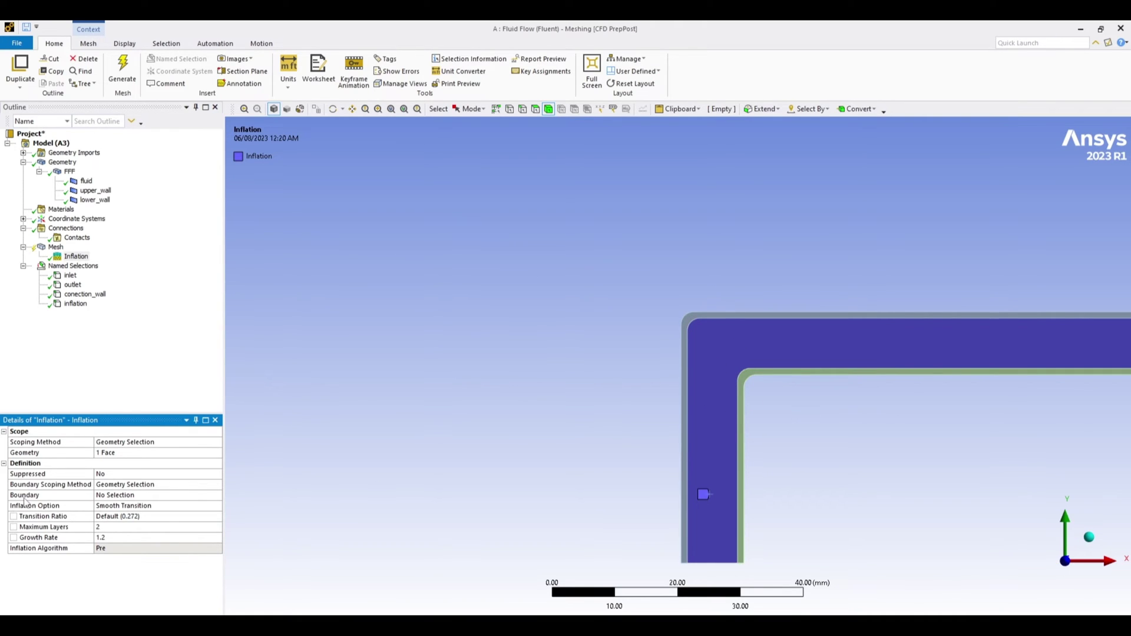
Set the inflation Boundary Scoping Method to Named Selections with boundary inflation
{"action": "left_click", "coordinate": [213, 487]}
{"action": "left_click", "coordinate": [216, 485]}
{"action": "left_click", "coordinate": [186, 501]}
{"action": "left_click", "coordinate": [213, 497]}
{"action": "left_click", "coordinate": [216, 496]}
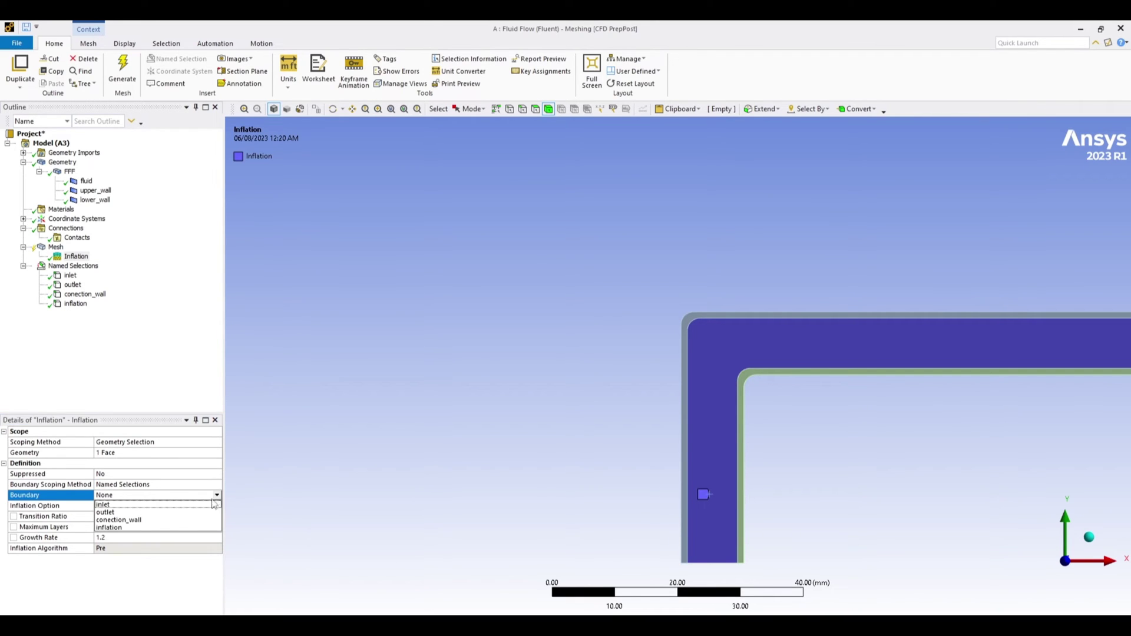
{"action": "left_click", "coordinate": [154, 528]}
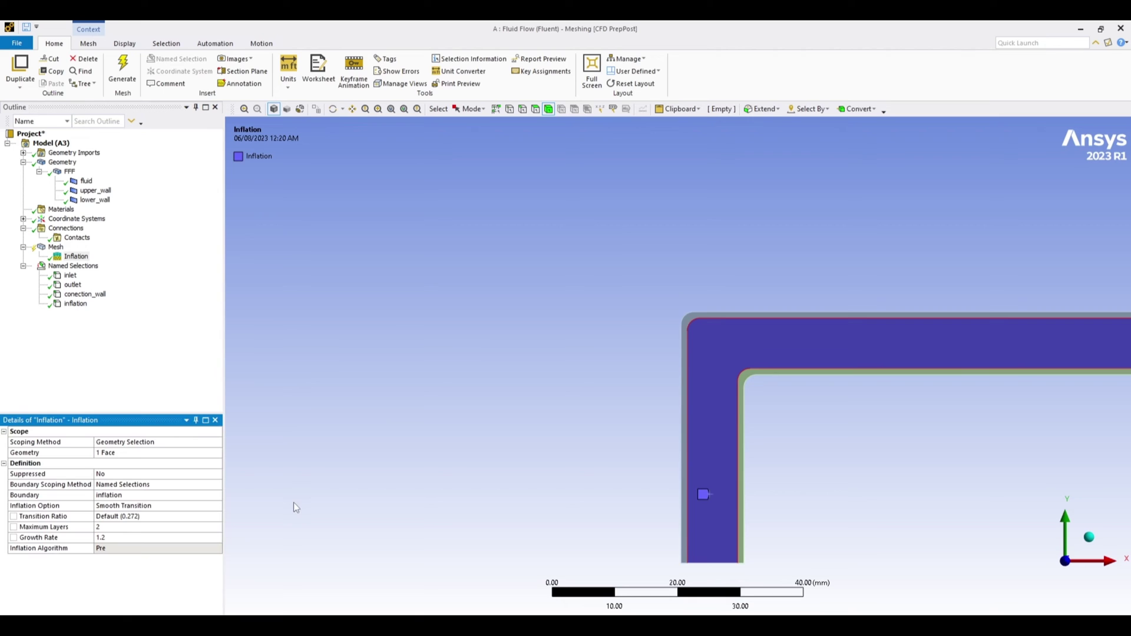
{"action": "scroll", "coordinate": [369, 383], "scroll_direction": "up", "scroll_amount": 1}
{"action": "scroll", "coordinate": [354, 366], "scroll_direction": "down", "scroll_amount": 3}
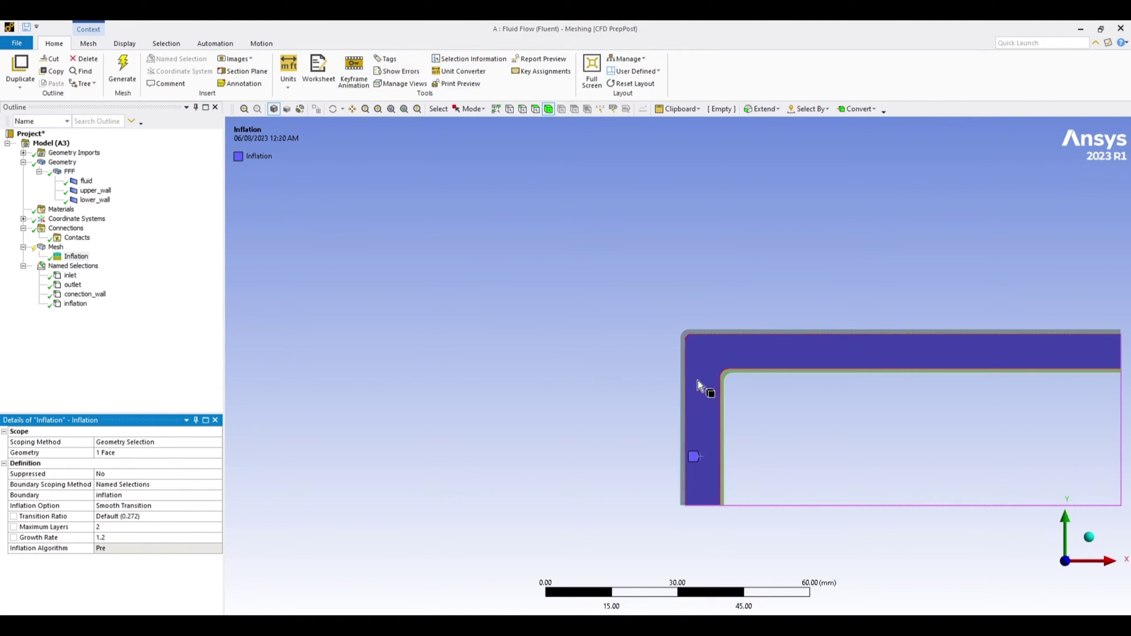
Save the L-shaped pipe face as named selection fluid
{"action": "left_click", "coordinate": [706, 397]}
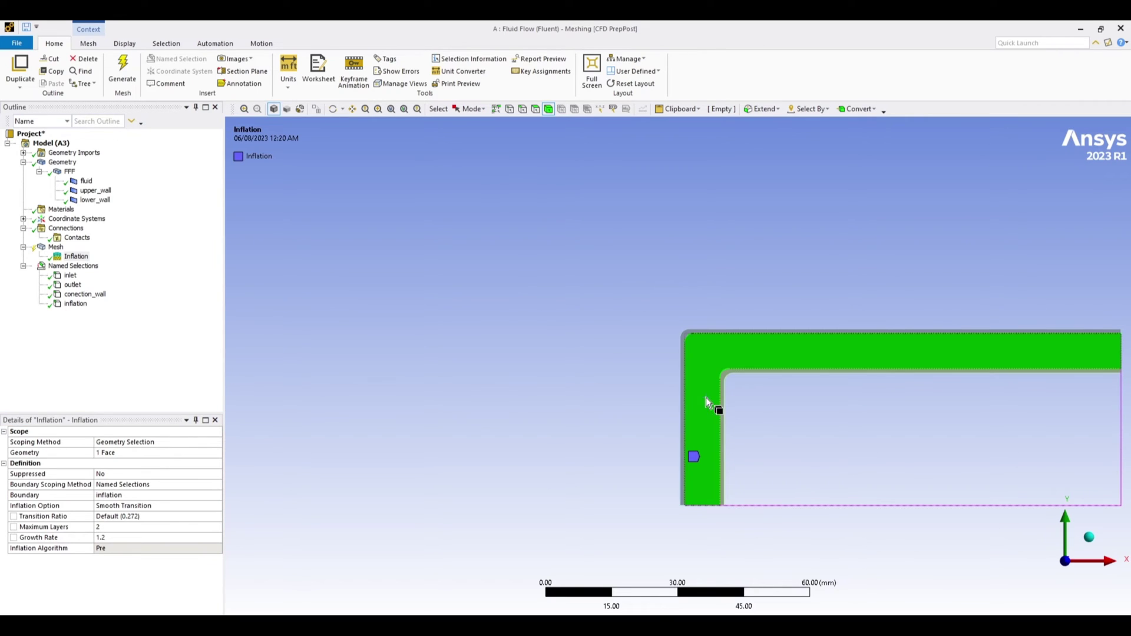
{"action": "type", "text": "n"}
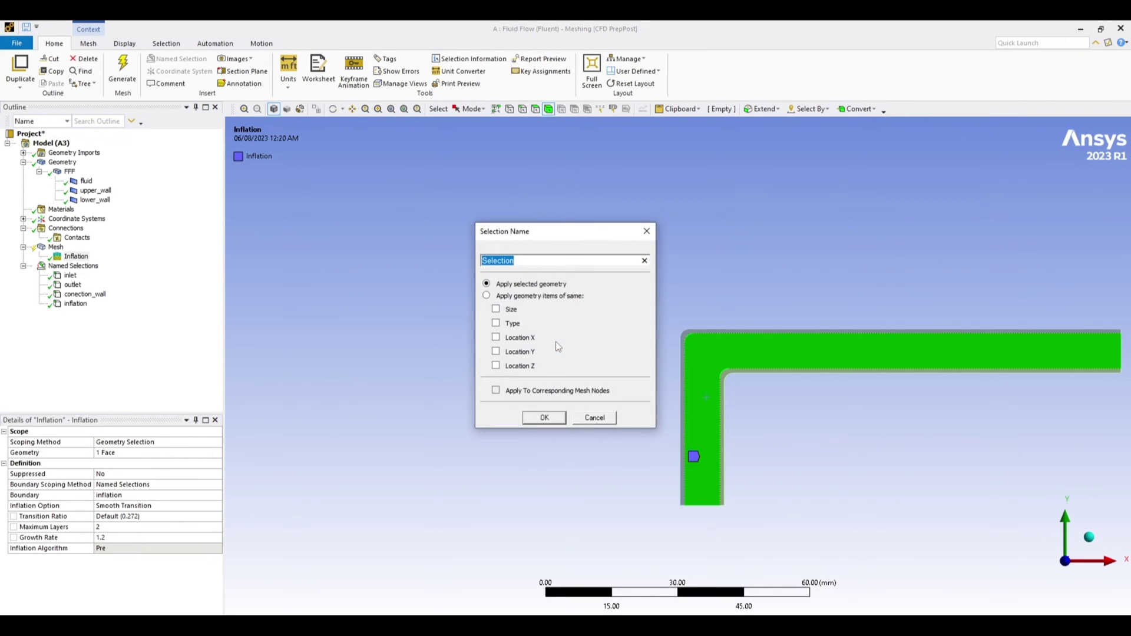
{"action": "type", "text": "fluid"}
{"action": "left_click", "coordinate": [544, 418]}
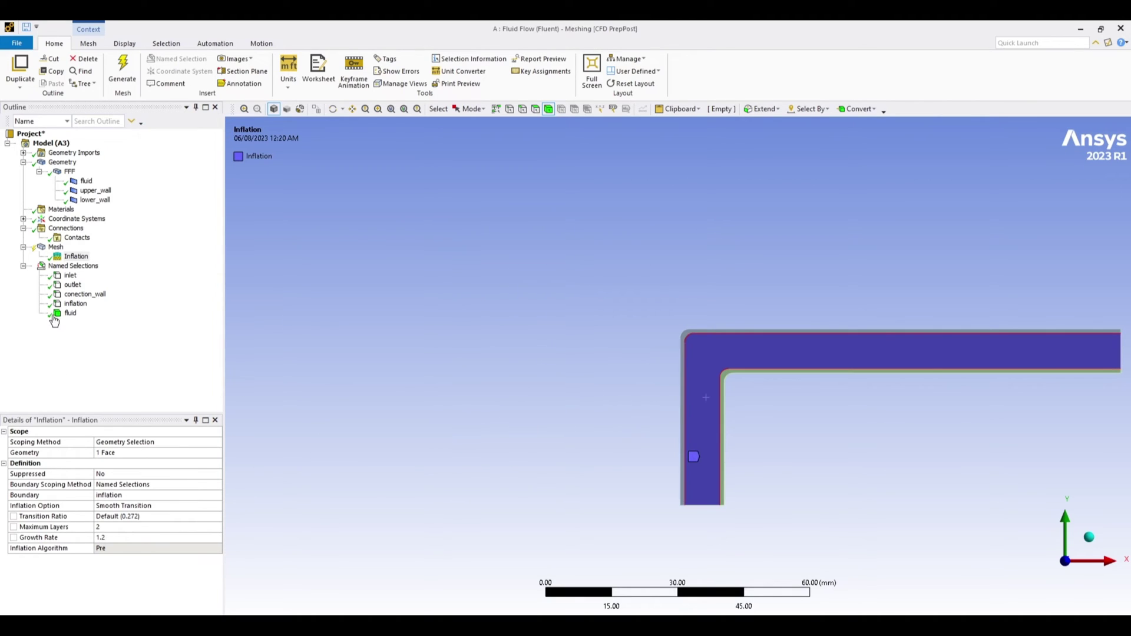
Change the Inflation Scoping Method to Named Selection and choose fluid
{"action": "left_click", "coordinate": [135, 442]}
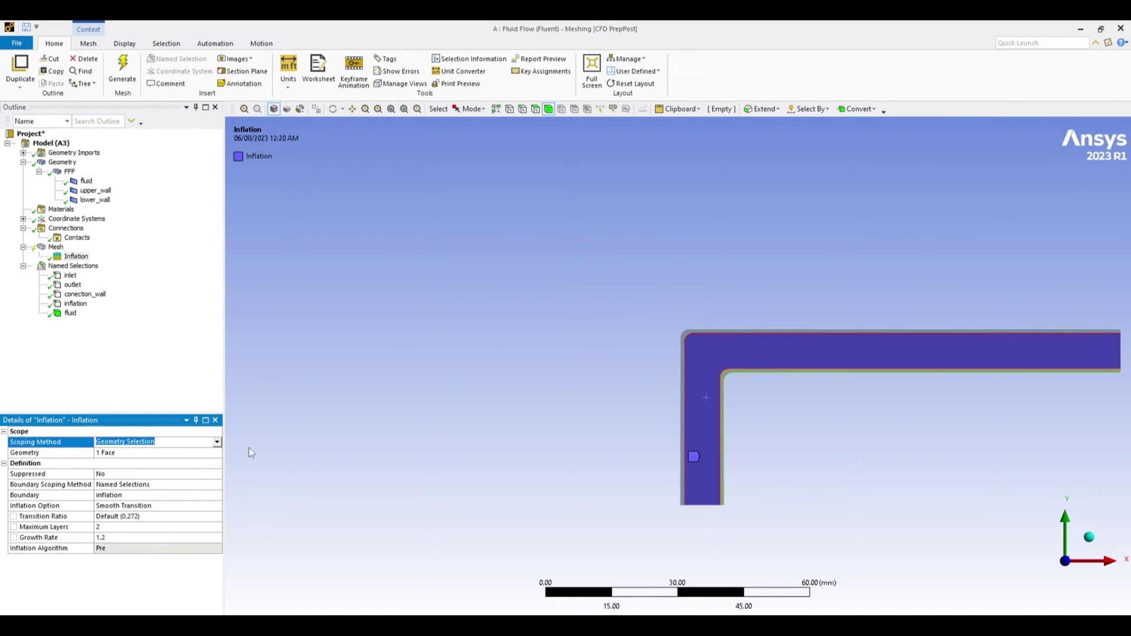
{"action": "left_click", "coordinate": [217, 446]}
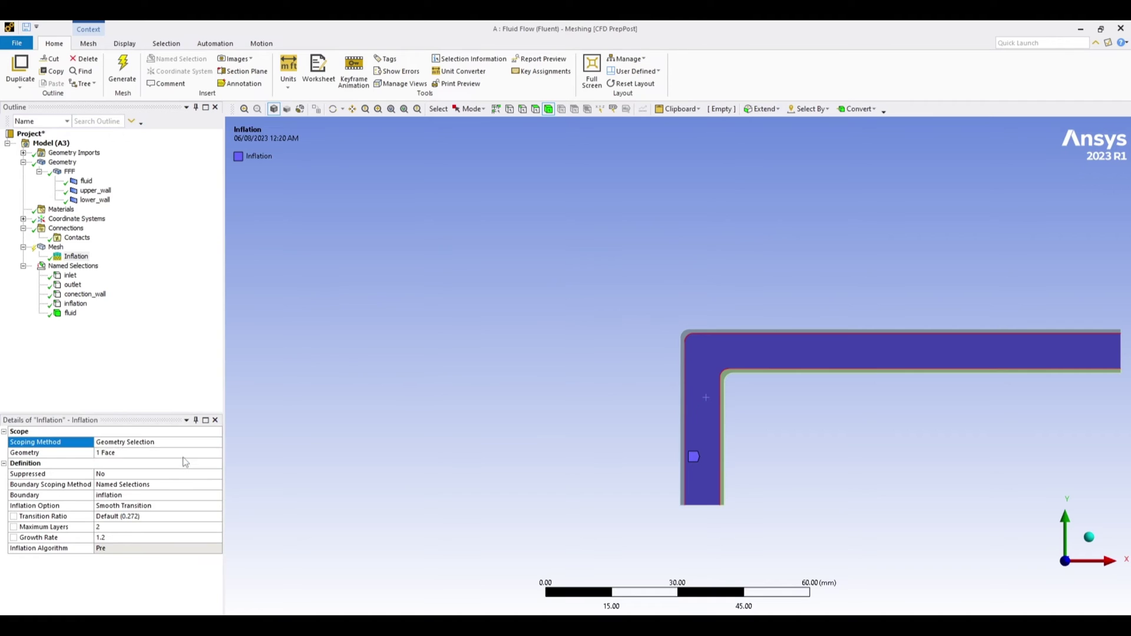
{"action": "left_click", "coordinate": [218, 462]}
{"action": "left_click", "coordinate": [218, 453]}
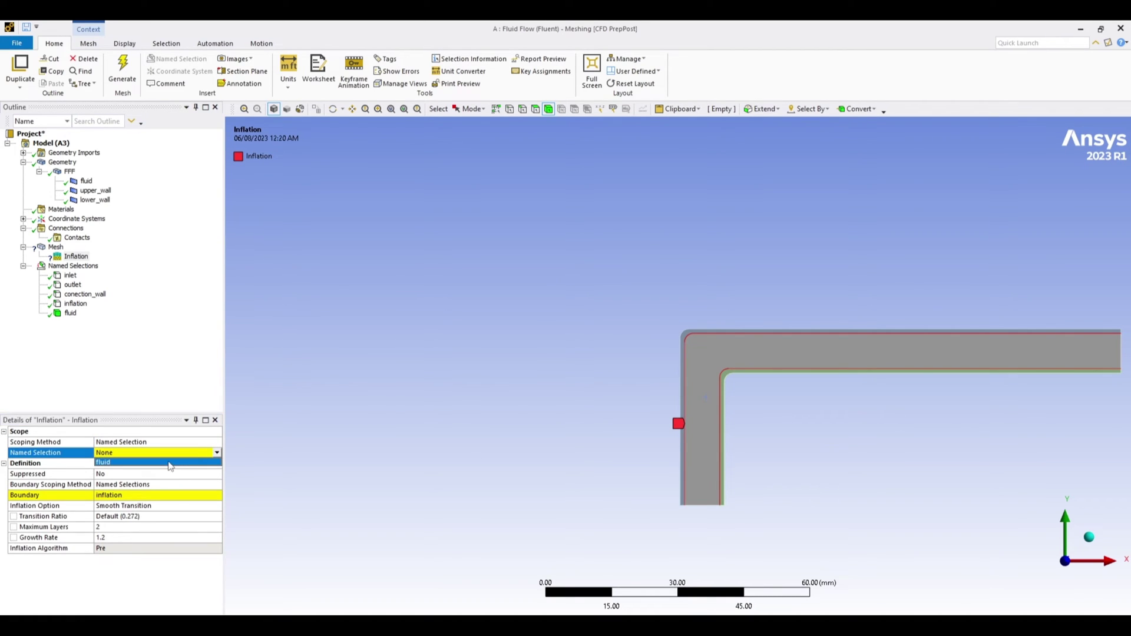
{"action": "left_click", "coordinate": [170, 464]}
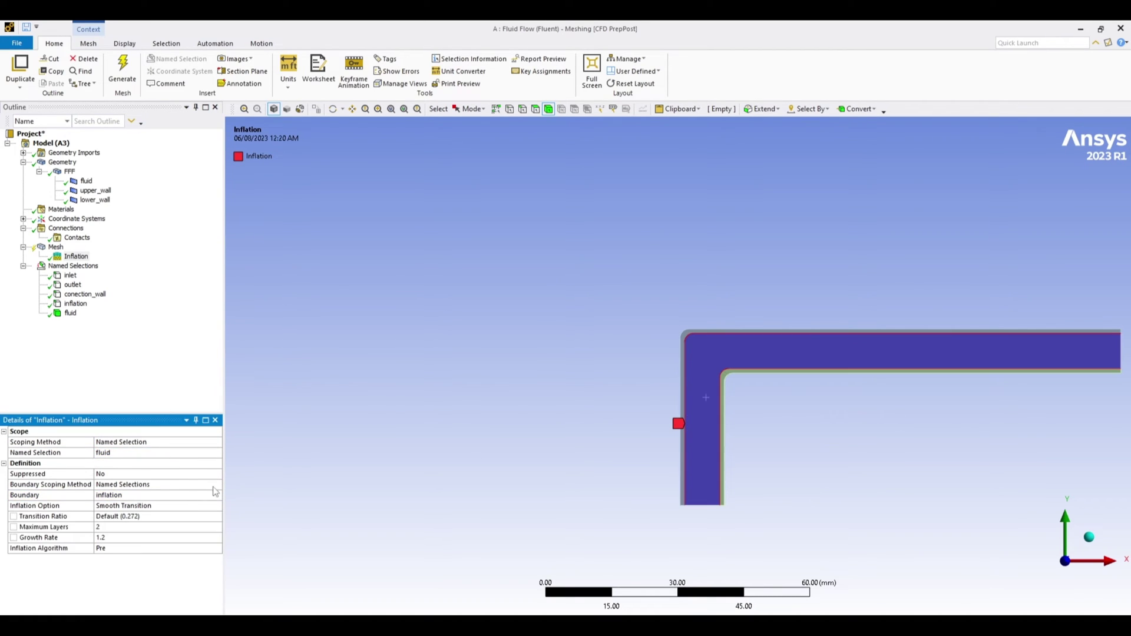
{"action": "left_click", "coordinate": [415, 440]}
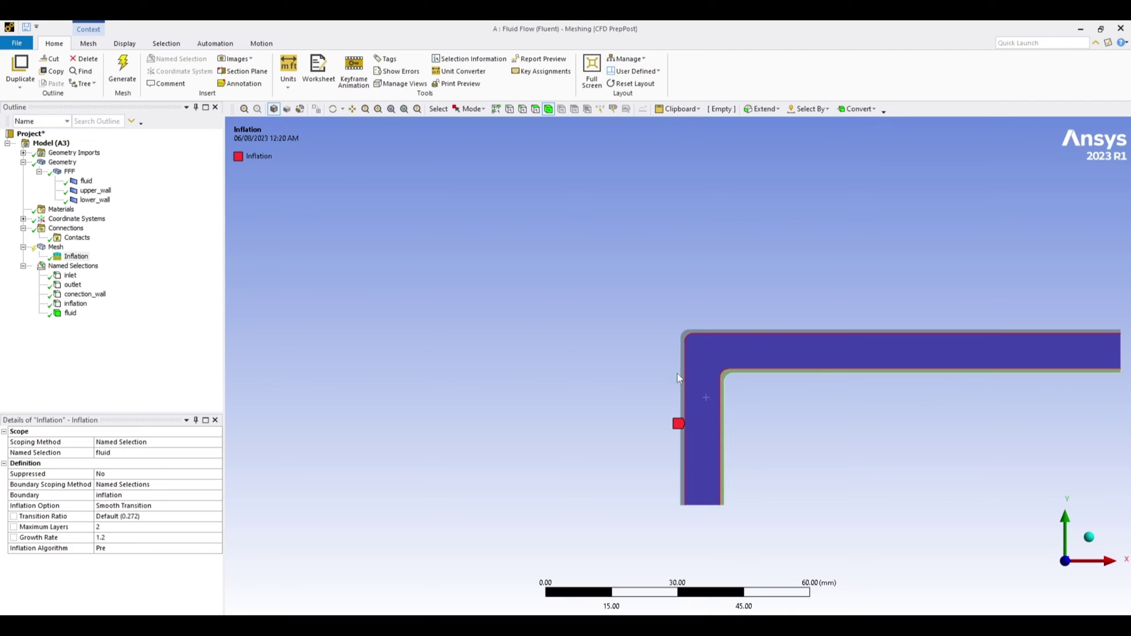
Set inflation Maximum Layers to 5 and make the 1.0 mm Element Size a parameter
{"action": "left_click", "coordinate": [140, 527]}
{"action": "left_click", "coordinate": [197, 527]}
{"action": "left_click", "coordinate": [196, 527]}
{"action": "left_click", "coordinate": [197, 528]}
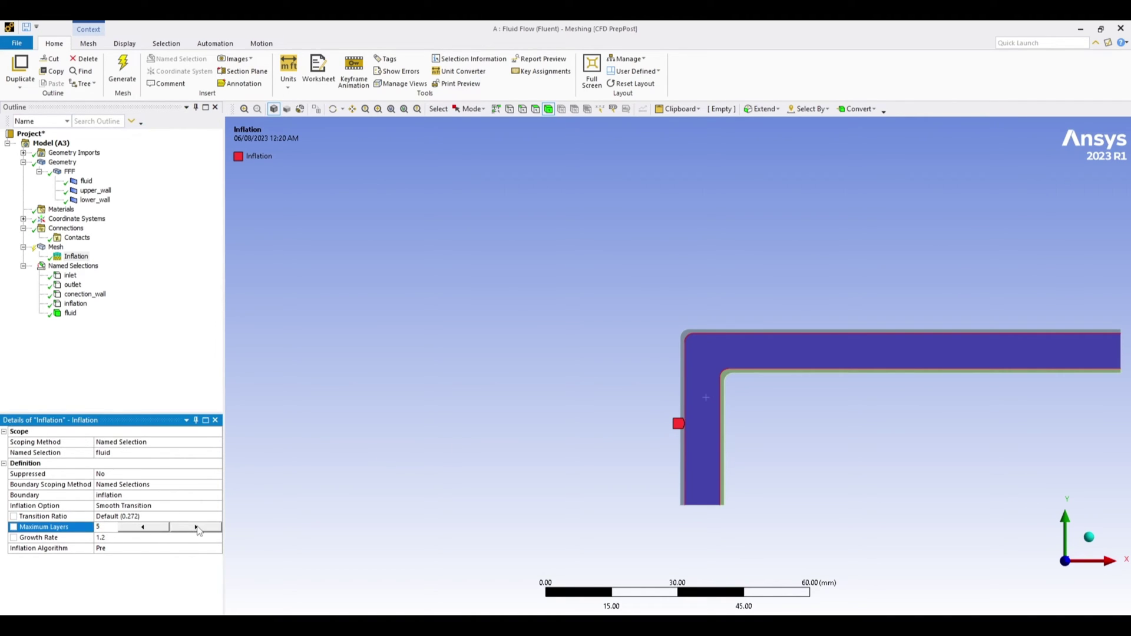
{"action": "left_click", "coordinate": [397, 553]}
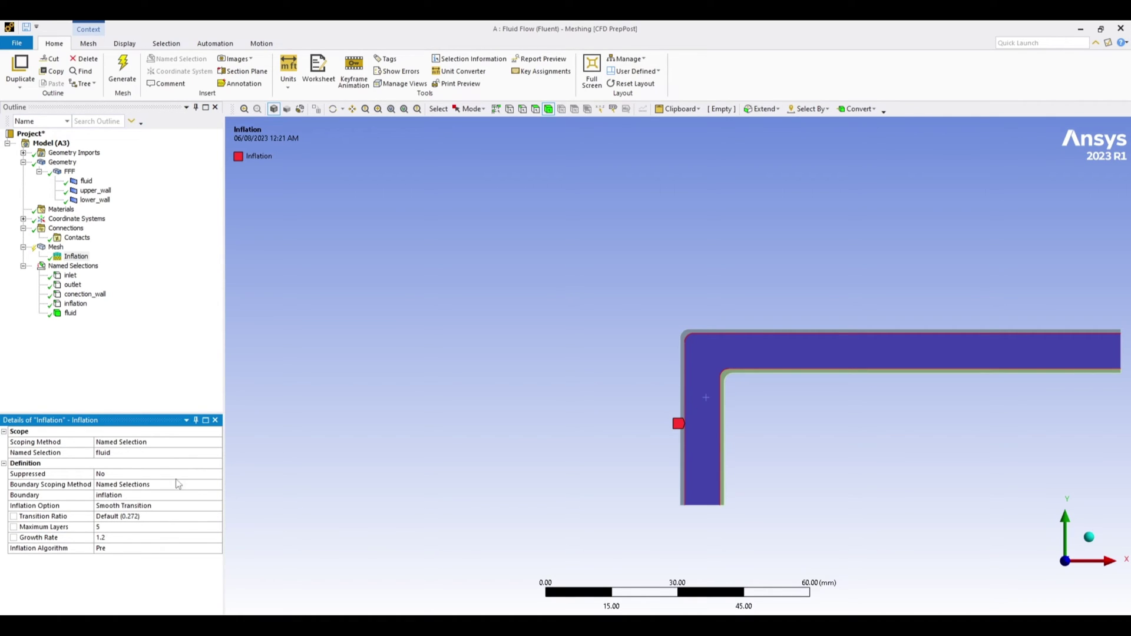
{"action": "left_click", "coordinate": [56, 247]}
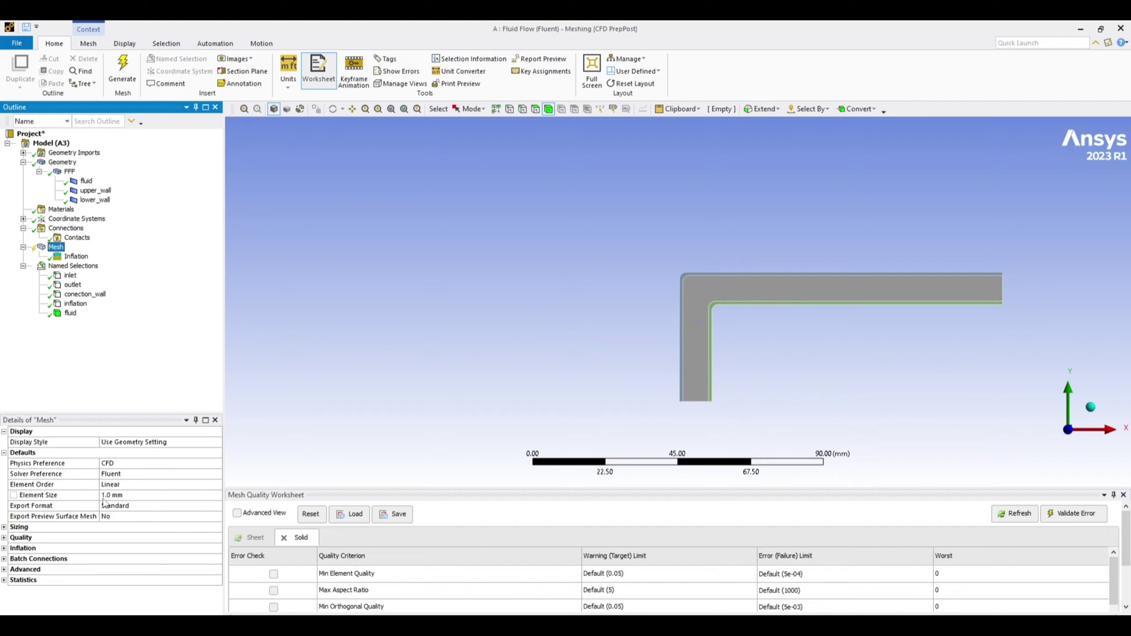
{"action": "left_click", "coordinate": [14, 497]}
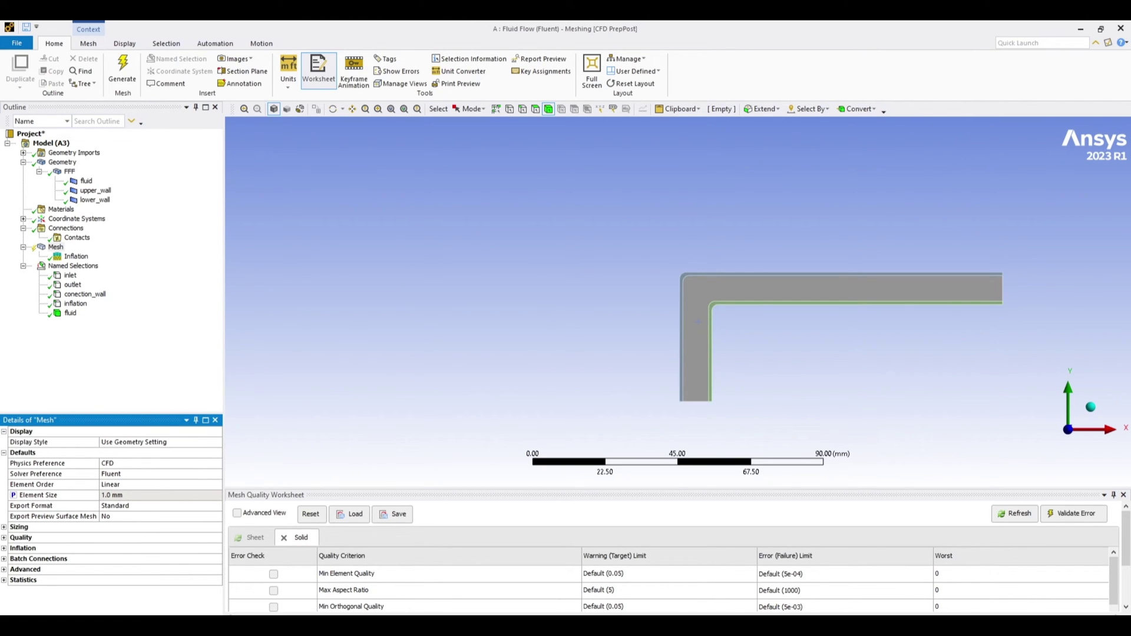
In Workbench, open the Parameter Set to confirm P1 Mesh Element Size is an input at 1 mm
{"action": "left_click", "coordinate": [252, 612]}
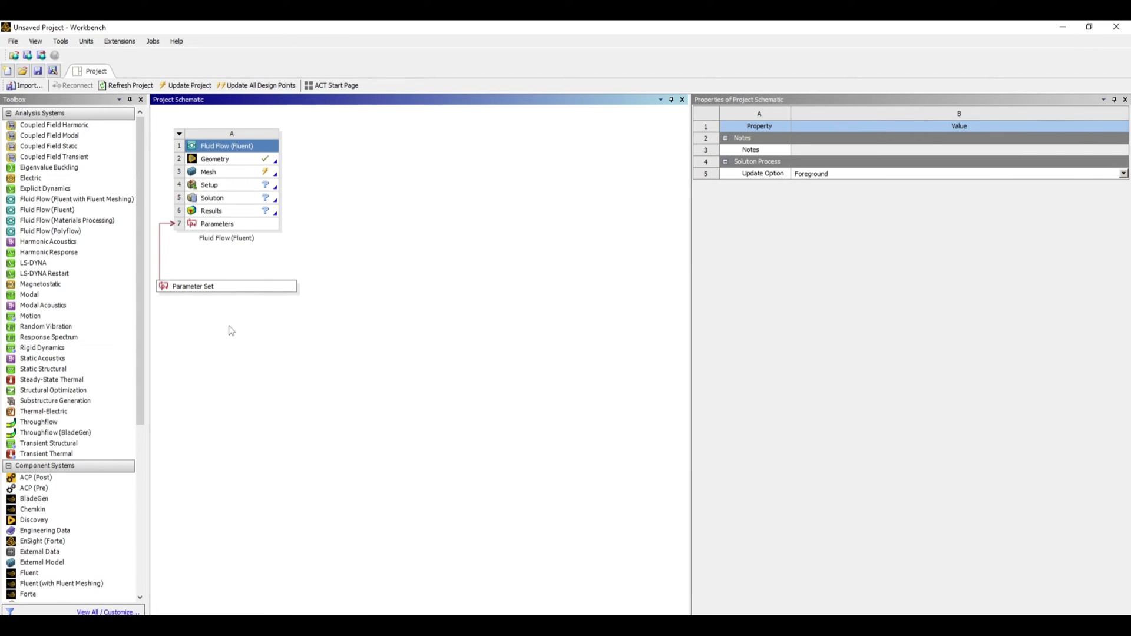
{"action": "double_click", "coordinate": [210, 289]}
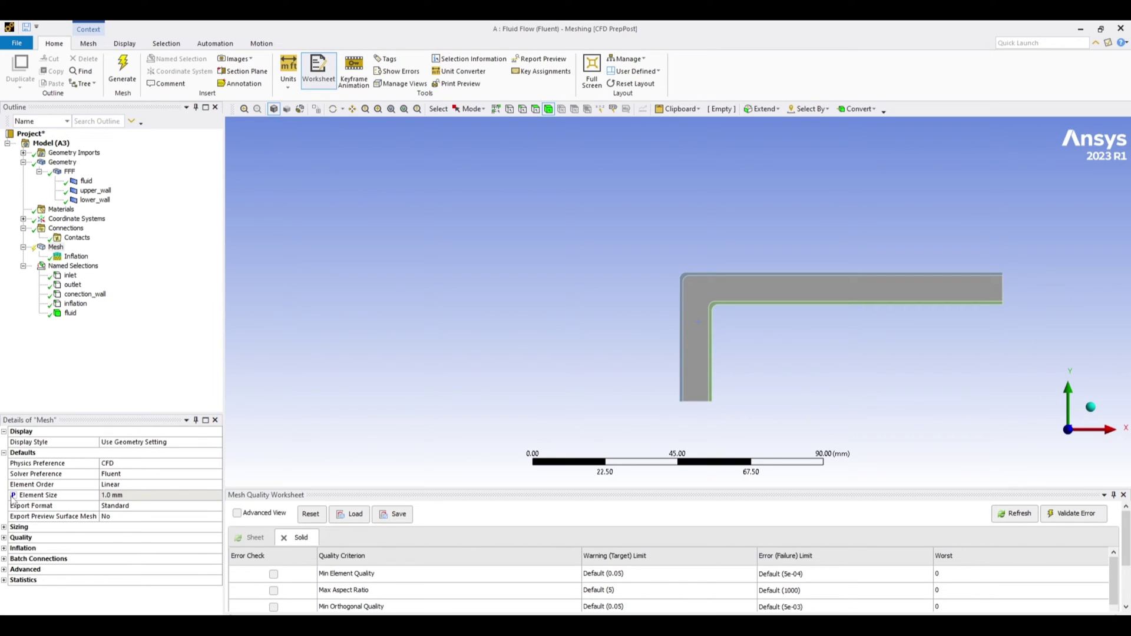
Re-mark Element Size as a parameter and expose the Elements statistic as an output parameter
{"action": "left_click", "coordinate": [13, 496]}
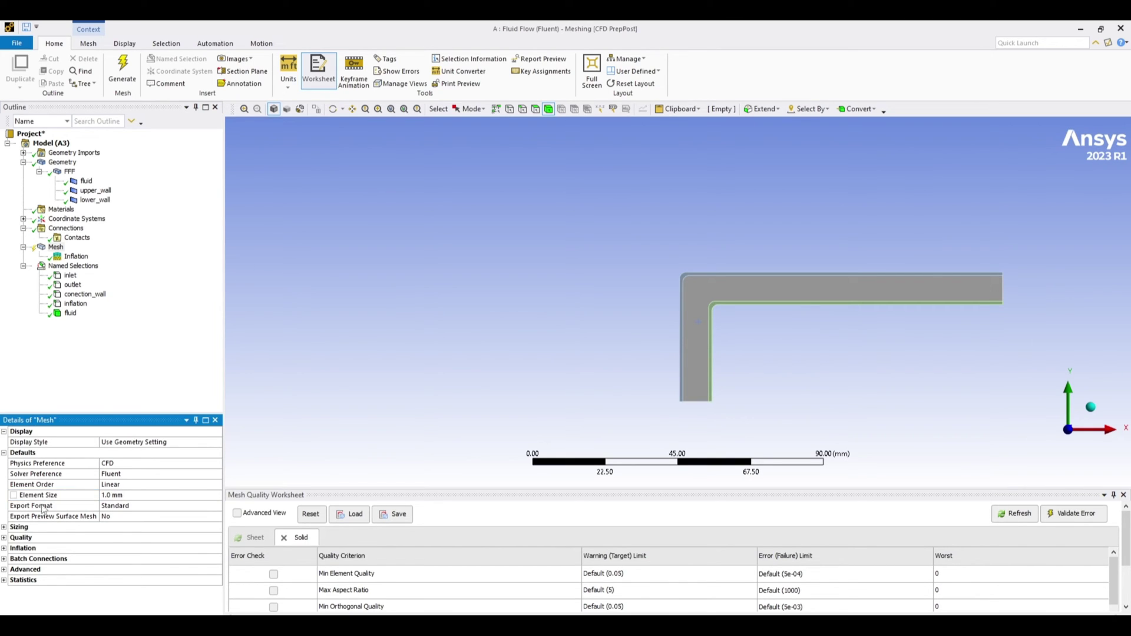
{"action": "left_click", "coordinate": [14, 497]}
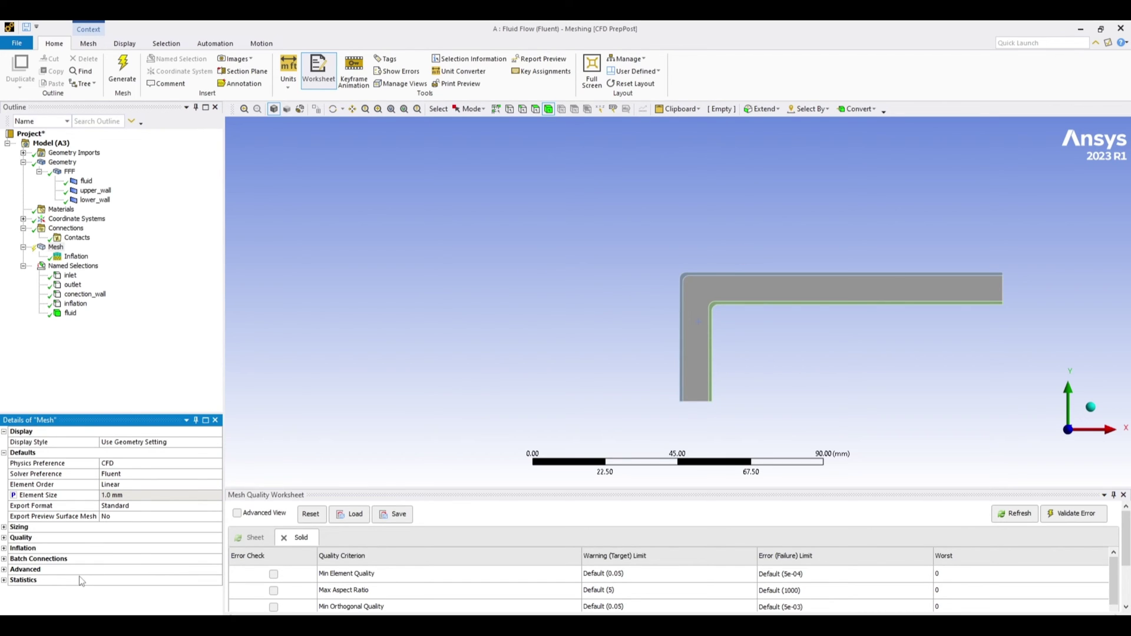
{"action": "left_click", "coordinate": [4, 582]}
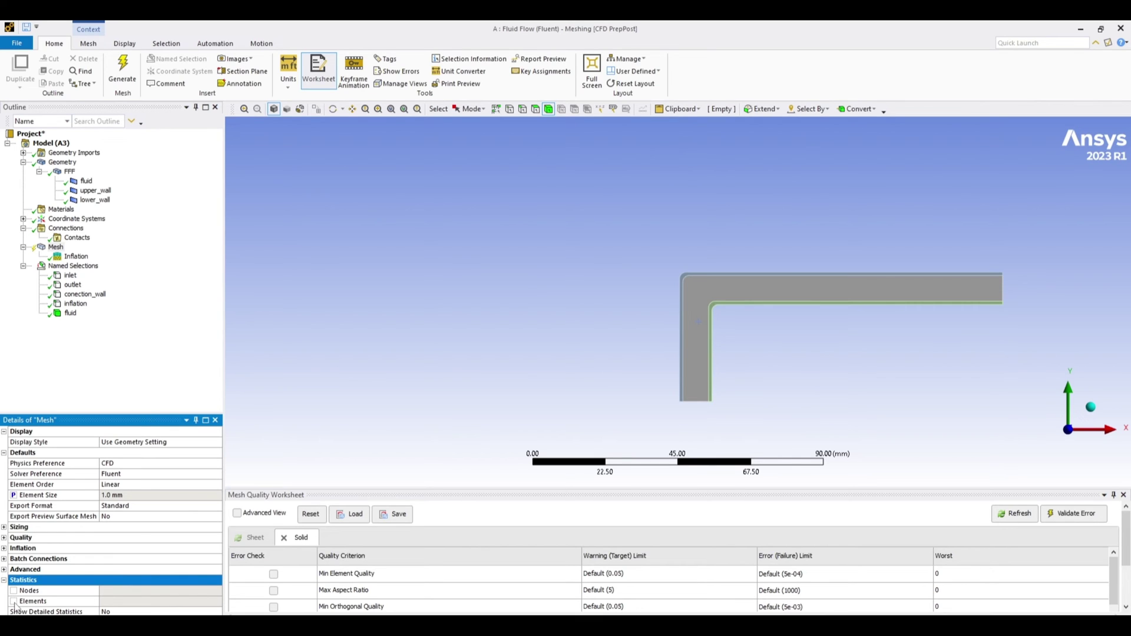
{"action": "left_click", "coordinate": [13, 601]}
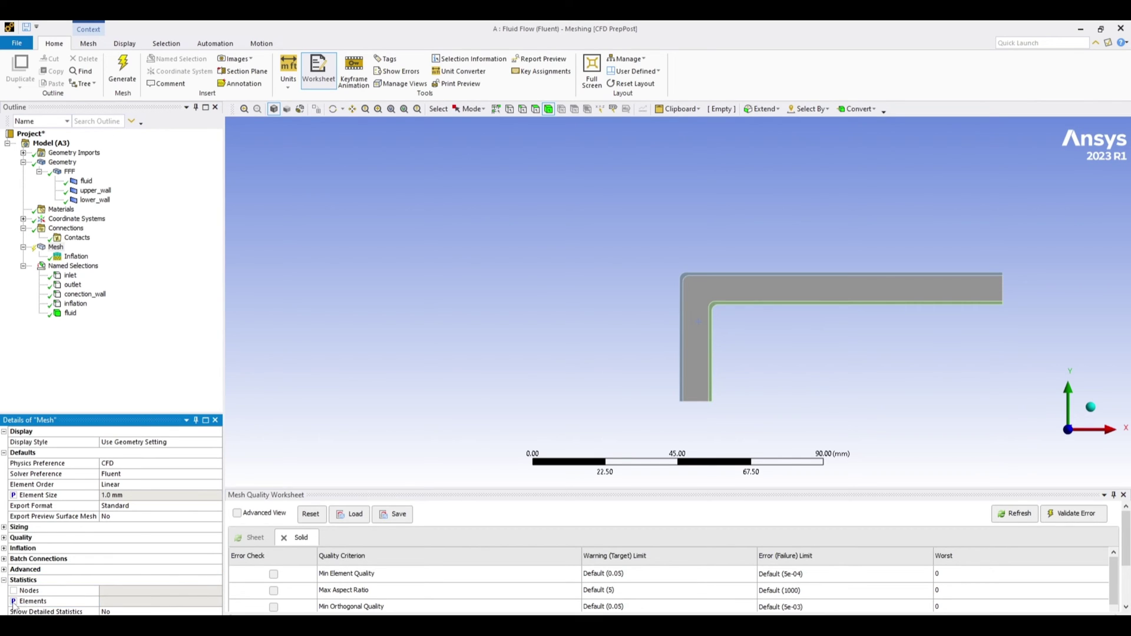
{"action": "left_click", "coordinate": [15, 604]}
{"action": "left_click", "coordinate": [124, 600]}
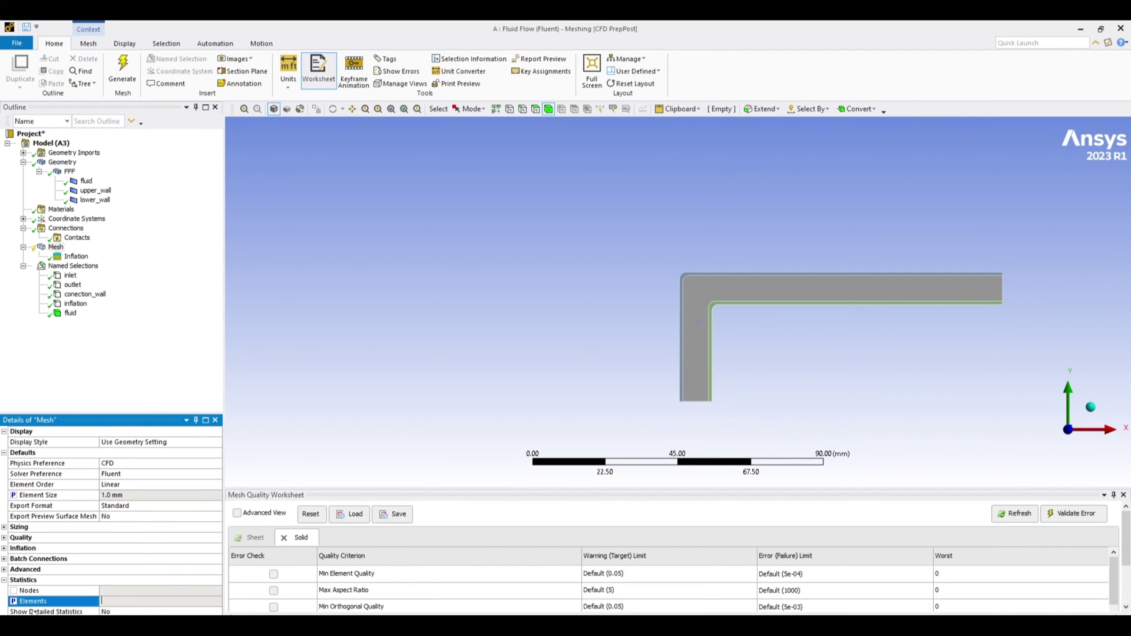
Re-tick the Element Size parameter, check the Sizing defeature settings, and review the Inflation control
{"action": "left_click", "coordinate": [14, 496]}
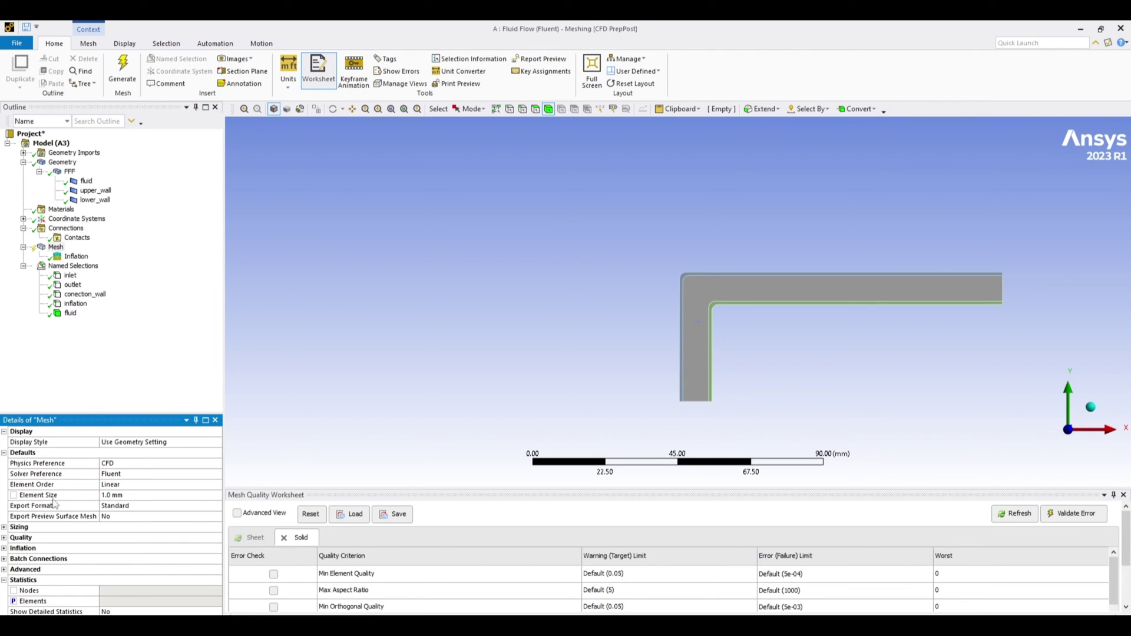
{"action": "left_click", "coordinate": [14, 496]}
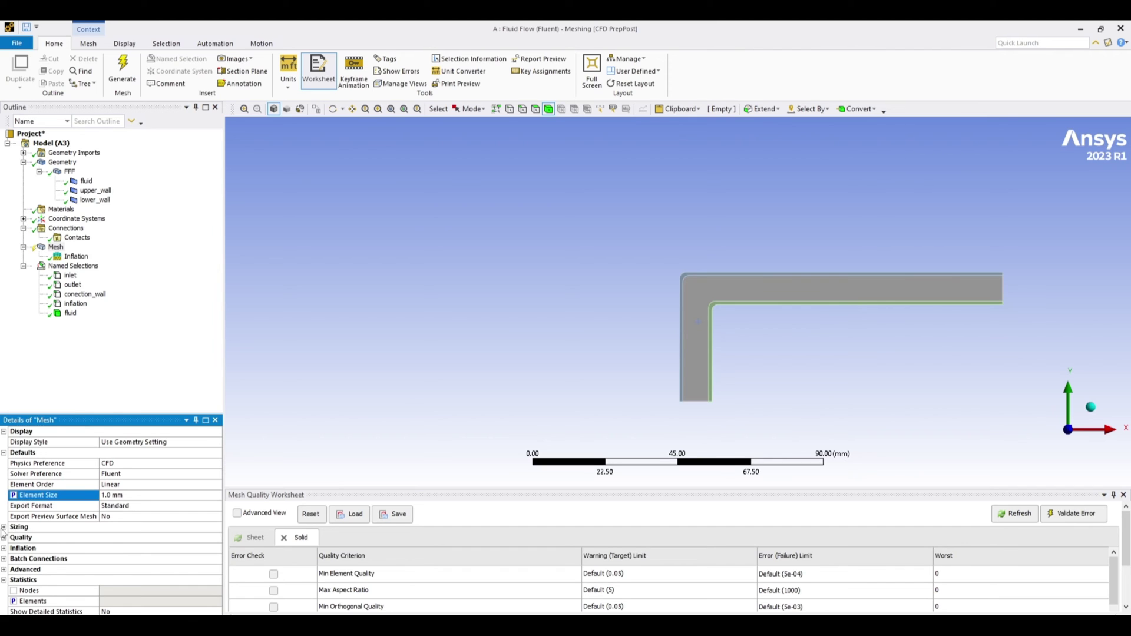
{"action": "left_click", "coordinate": [5, 528]}
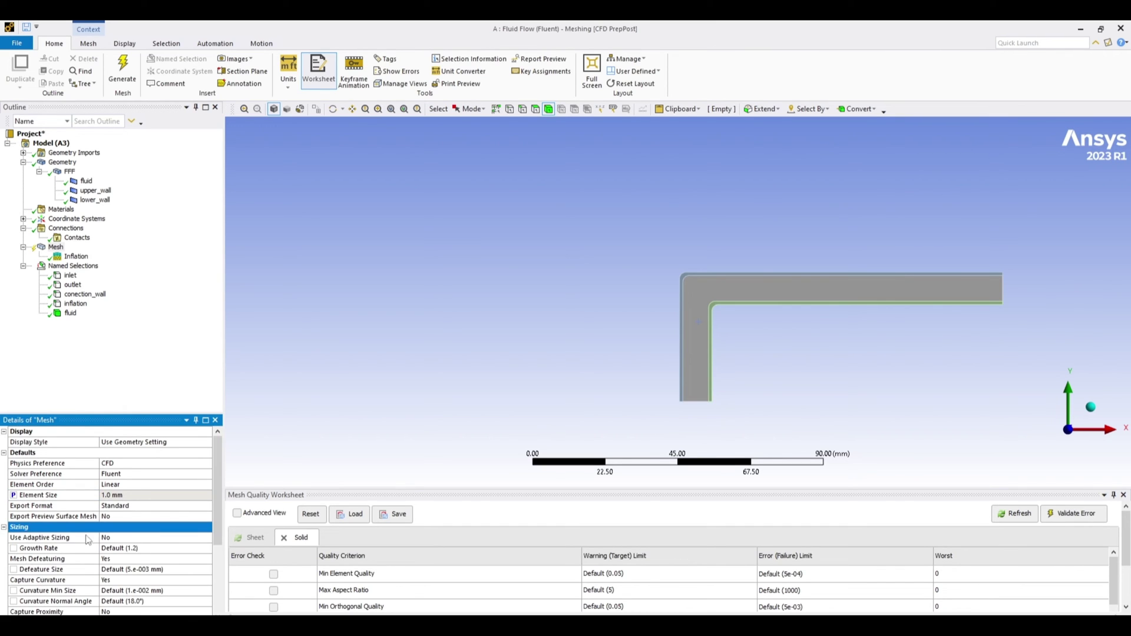
{"action": "scroll", "coordinate": [59, 589], "scroll_direction": "down", "scroll_amount": 4}
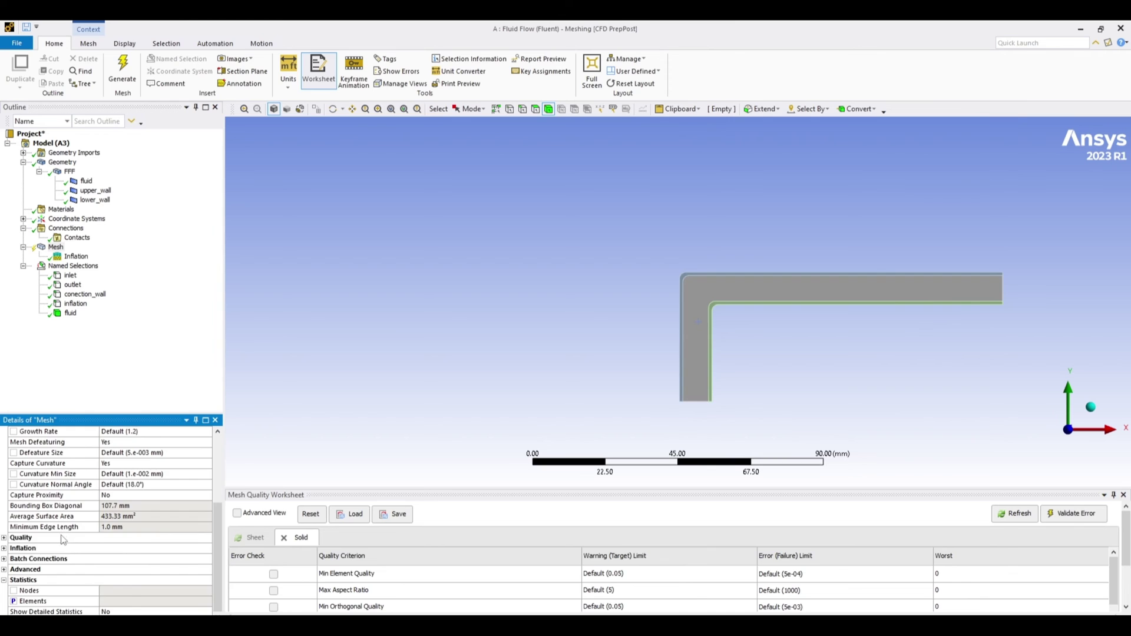
{"action": "scroll", "coordinate": [64, 540], "scroll_direction": "up", "scroll_amount": 4}
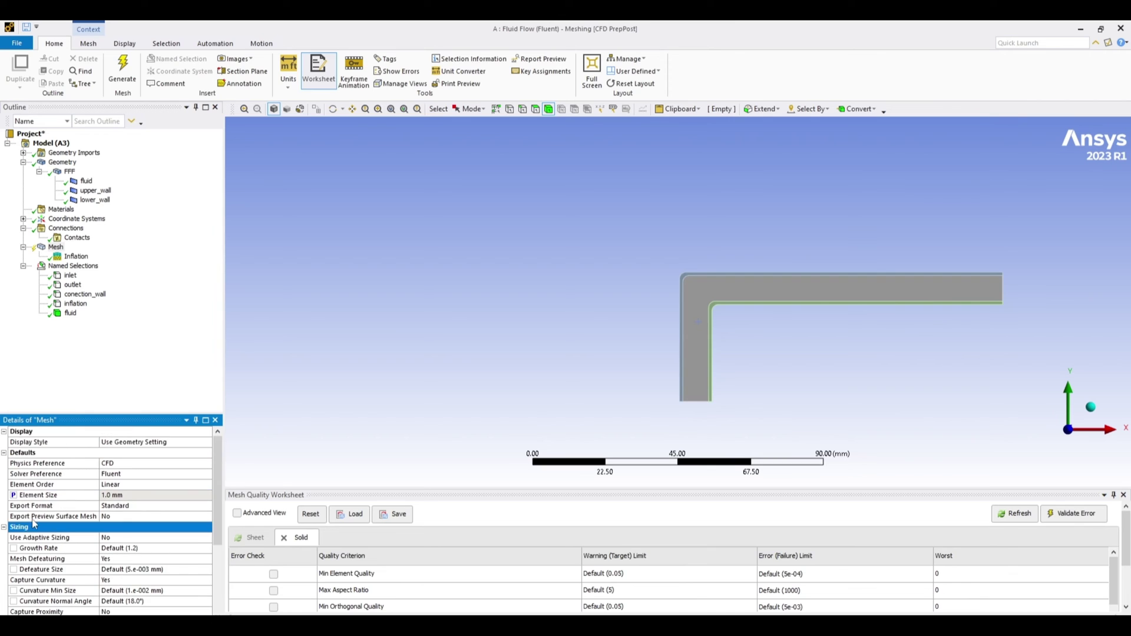
{"action": "left_click", "coordinate": [15, 549]}
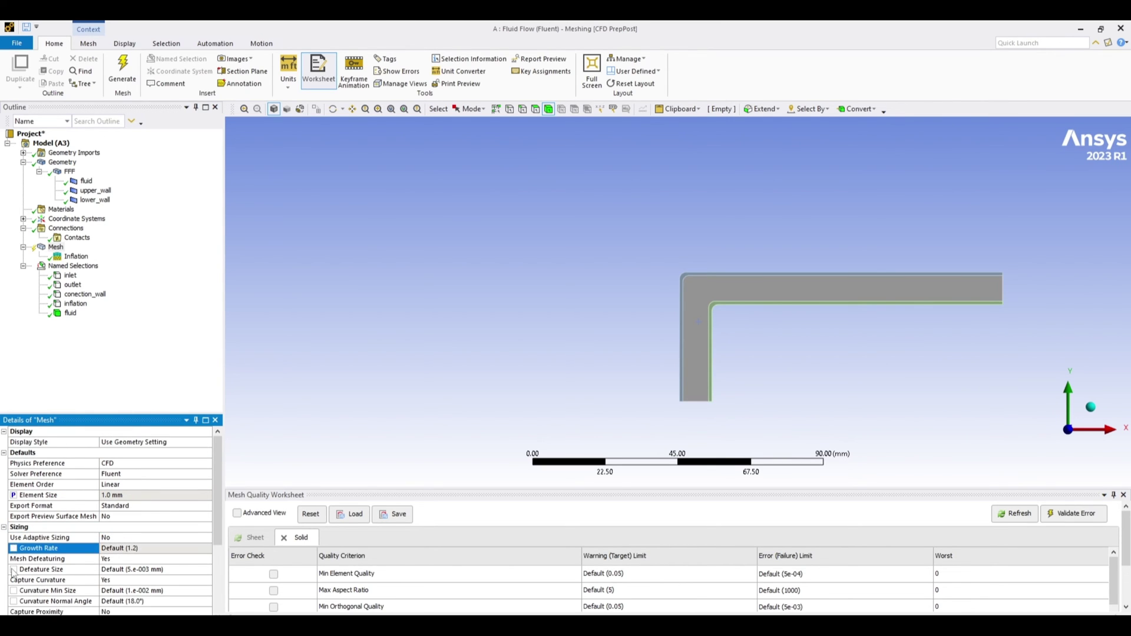
{"action": "left_click", "coordinate": [13, 570]}
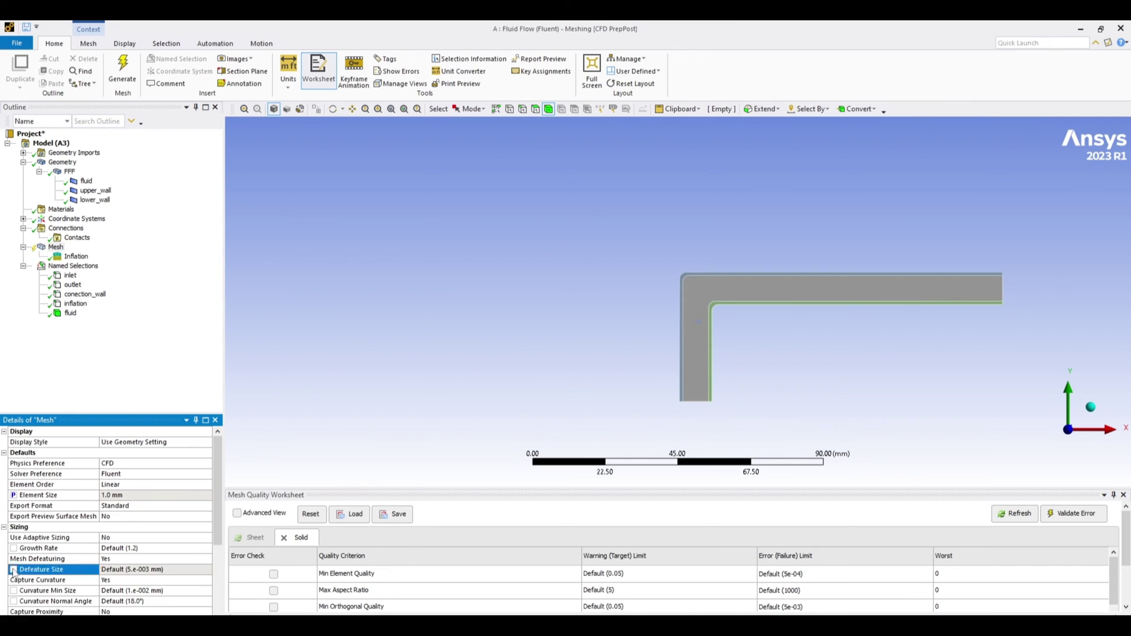
{"action": "left_click", "coordinate": [4, 528]}
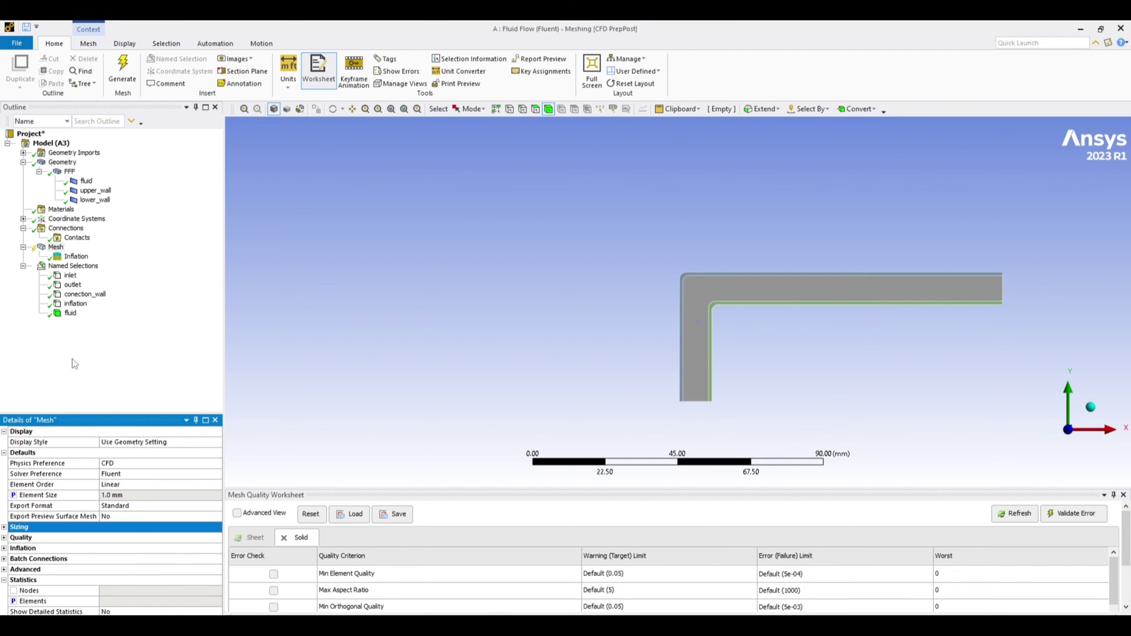
{"action": "left_click", "coordinate": [75, 257]}
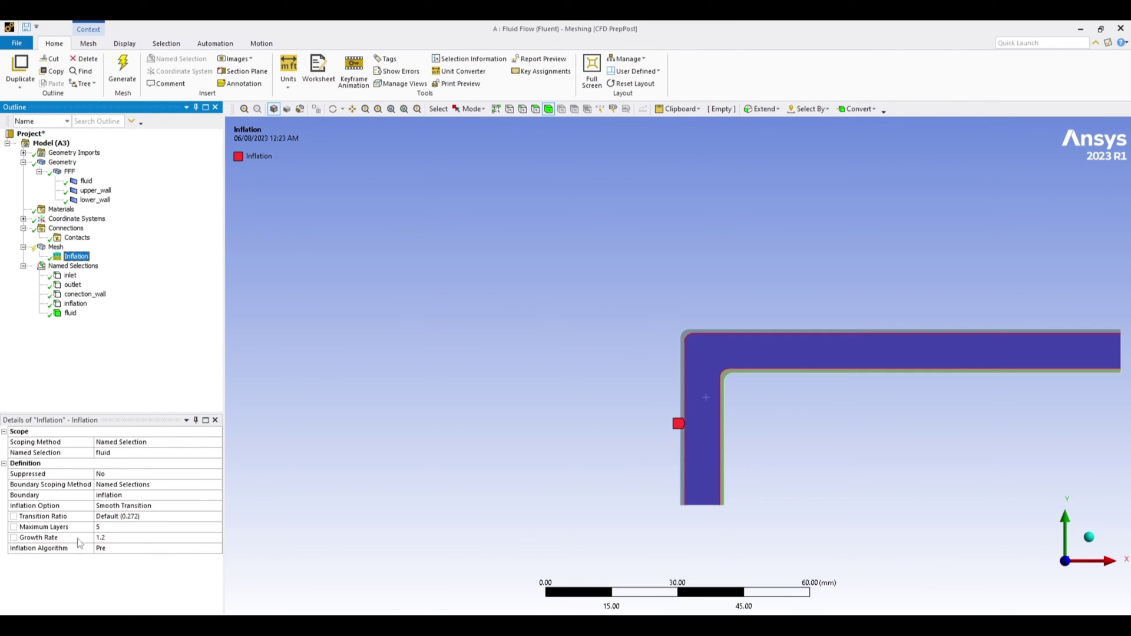
{"action": "left_click", "coordinate": [13, 528]}
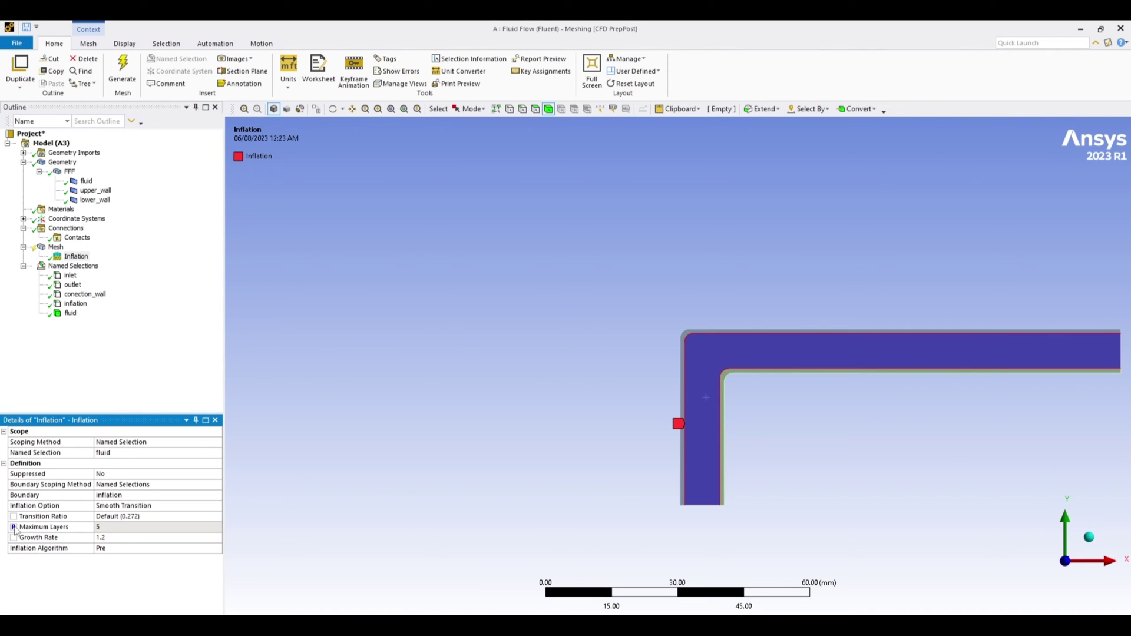
{"action": "left_click", "coordinate": [14, 527]}
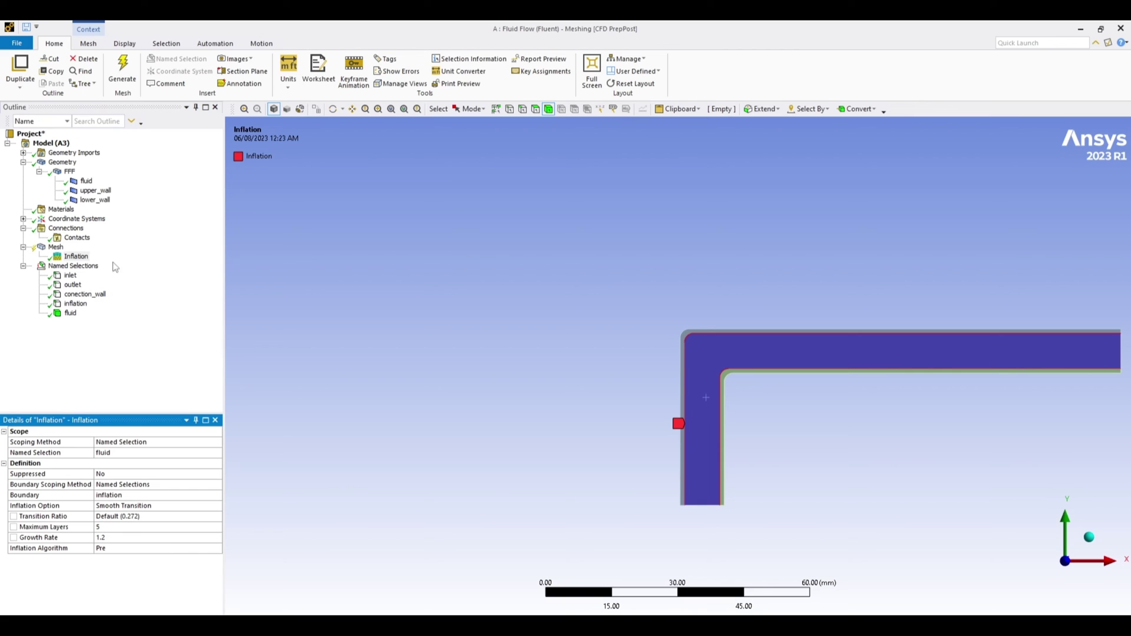
{"action": "left_click", "coordinate": [53, 248]}
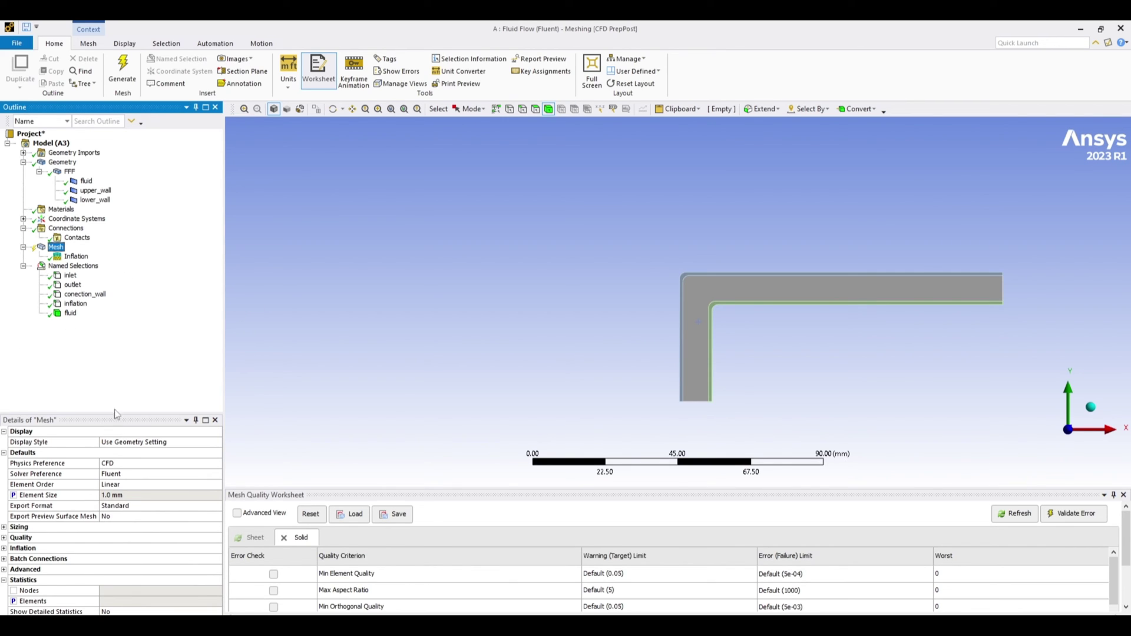
Generate the channel mesh and box-zoom into the bend and the left-wall inflation layers
{"action": "left_click", "coordinate": [130, 81]}
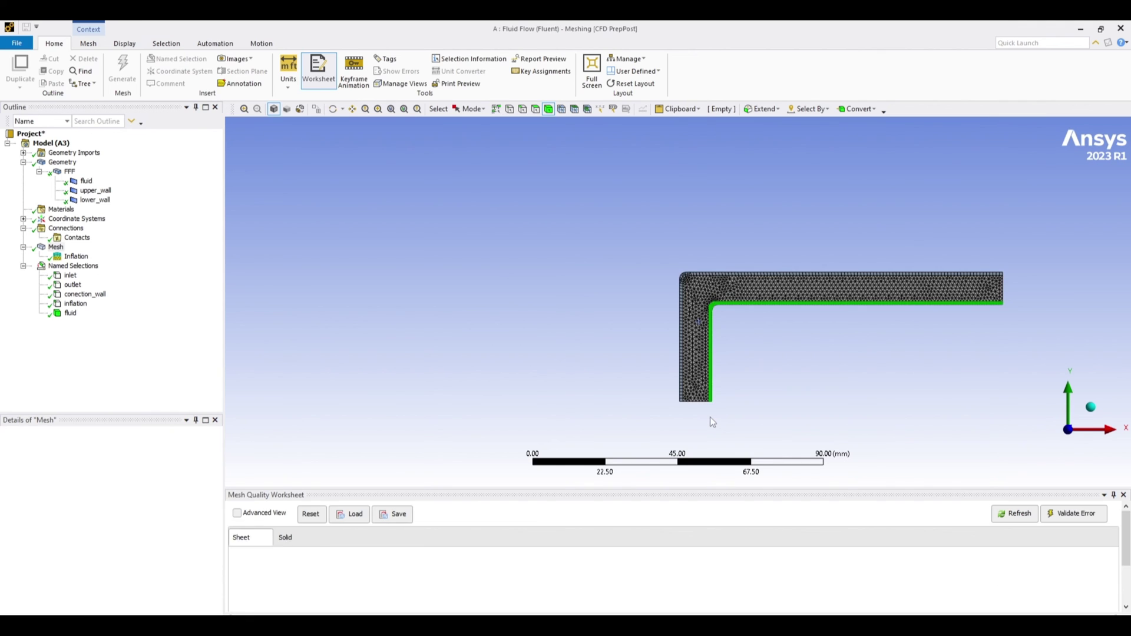
{"action": "scroll", "coordinate": [672, 399], "scroll_direction": "up", "scroll_amount": 3}
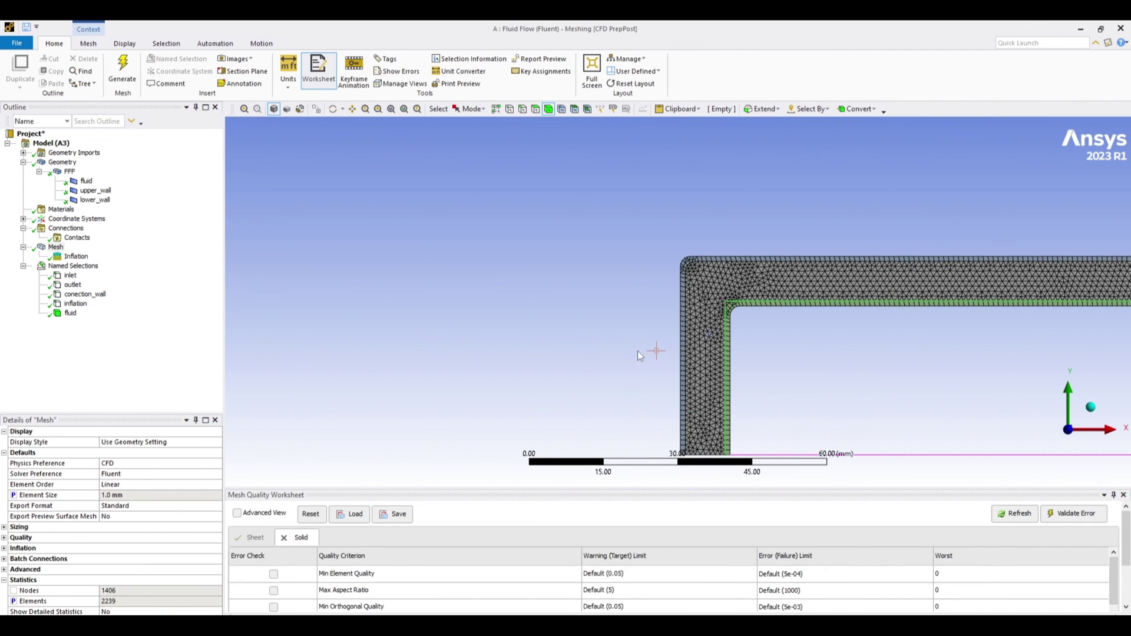
{"action": "right_click_drag", "start_coordinate": [639, 350], "coordinate": [765, 420]}
{"action": "scroll", "coordinate": [508, 344], "scroll_direction": "down", "scroll_amount": 4}
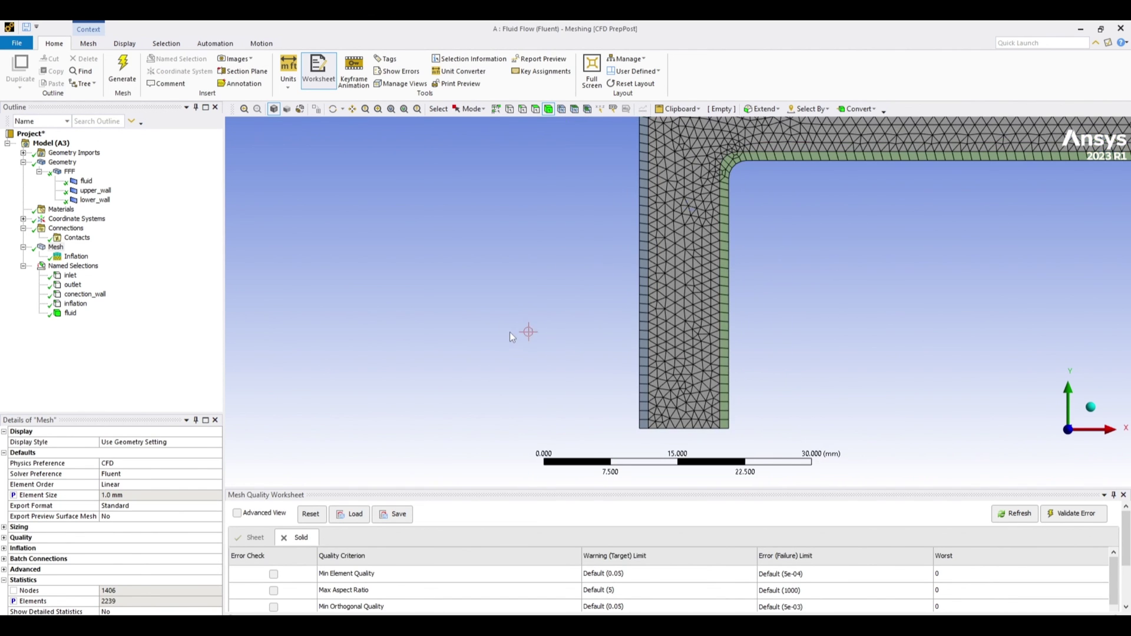
{"action": "right_click_drag", "start_coordinate": [621, 334], "coordinate": [683, 383]}
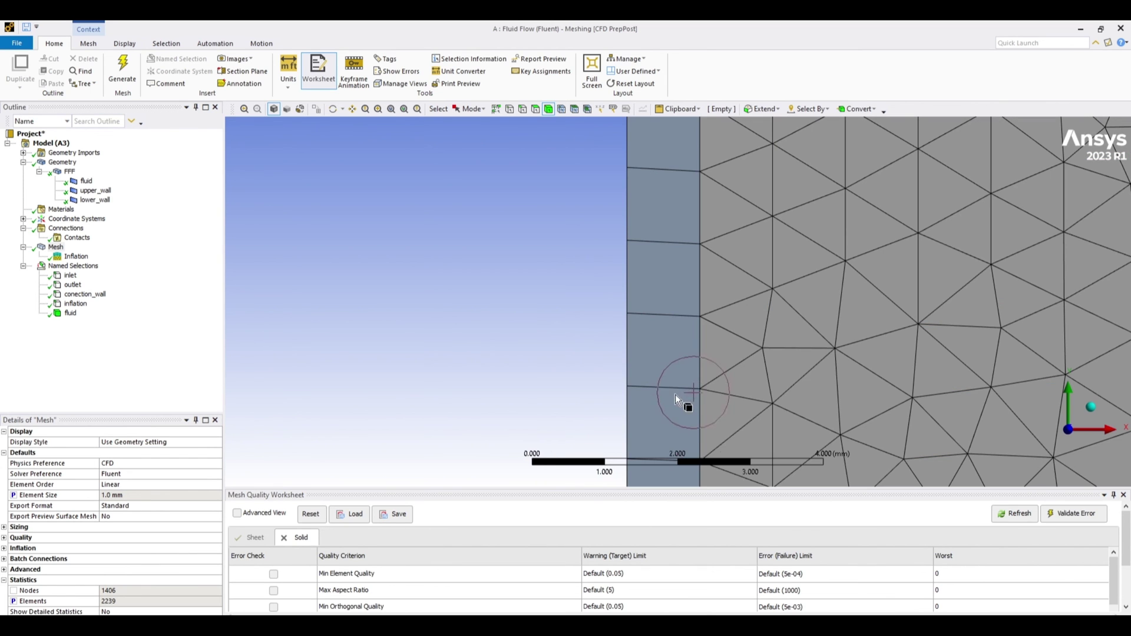
Select and clear the inflation strip face to inspect it, then re-zoom the viewport
{"action": "scroll", "coordinate": [681, 413], "scroll_direction": "up", "scroll_amount": 2}
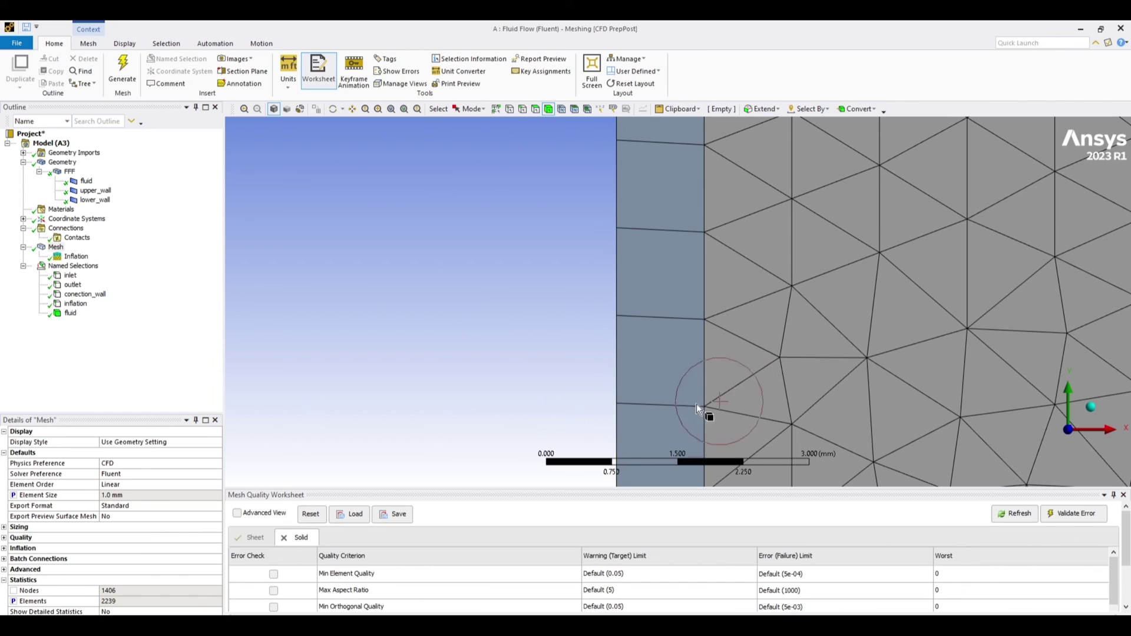
{"action": "left_click", "coordinate": [657, 404]}
{"action": "left_click", "coordinate": [545, 380]}
{"action": "scroll", "coordinate": [635, 390], "scroll_direction": "down", "scroll_amount": 5}
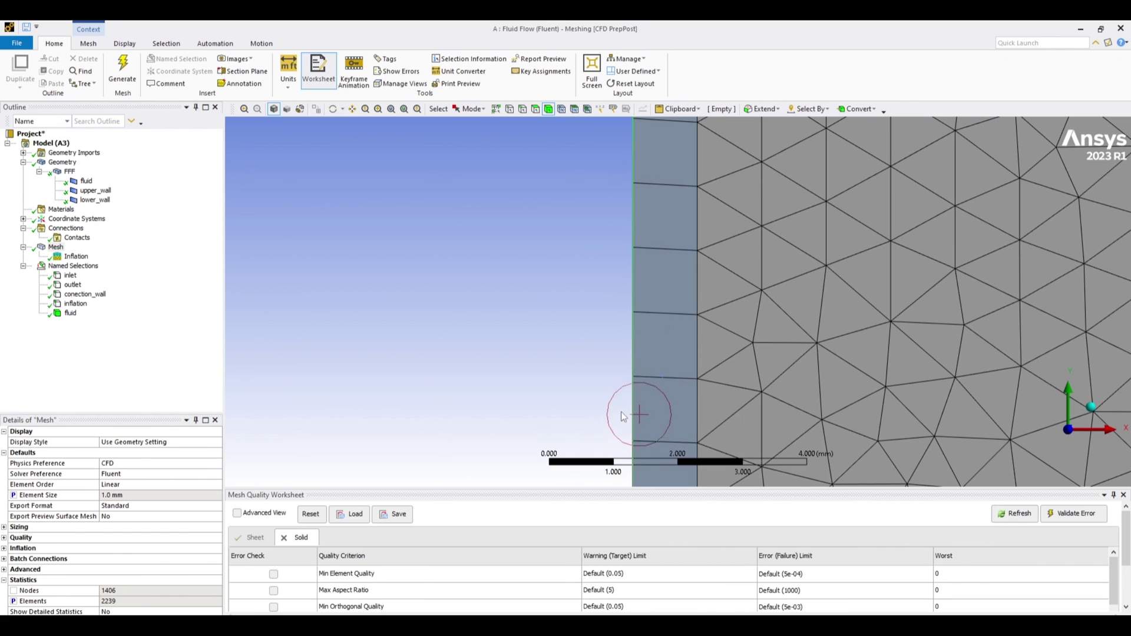
{"action": "scroll", "coordinate": [622, 408], "scroll_direction": "down", "scroll_amount": 2}
{"action": "scroll", "coordinate": [692, 409], "scroll_direction": "down", "scroll_amount": 2}
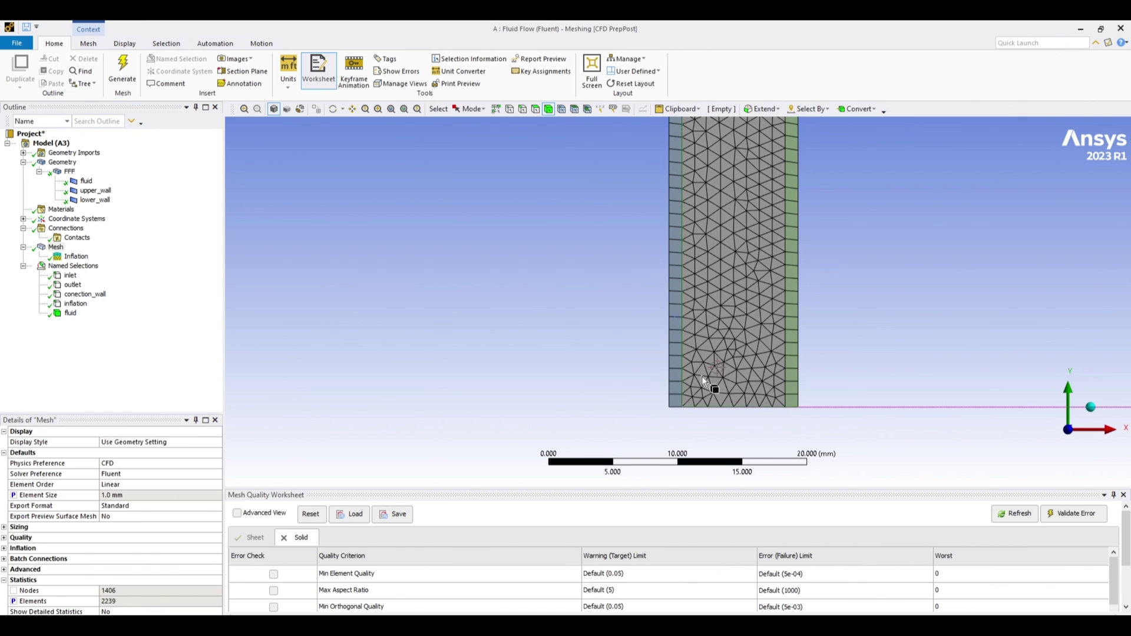
{"action": "scroll", "coordinate": [631, 406], "scroll_direction": "down", "scroll_amount": 2}
{"action": "scroll", "coordinate": [611, 380], "scroll_direction": "down", "scroll_amount": 1}
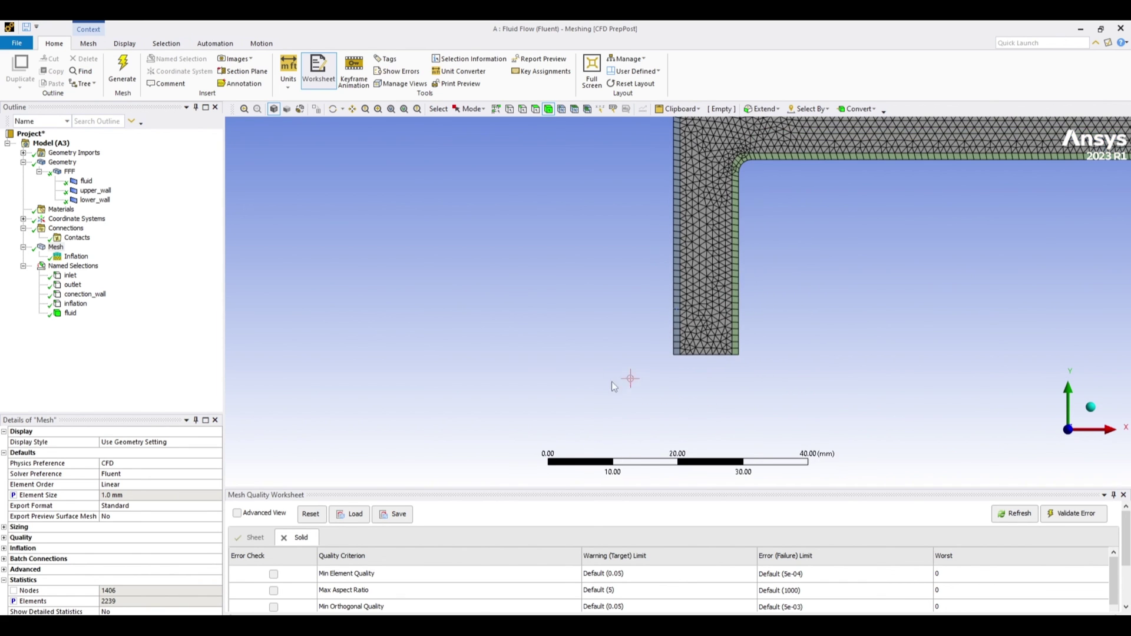
{"action": "scroll", "coordinate": [686, 294], "scroll_direction": "down", "scroll_amount": 1}
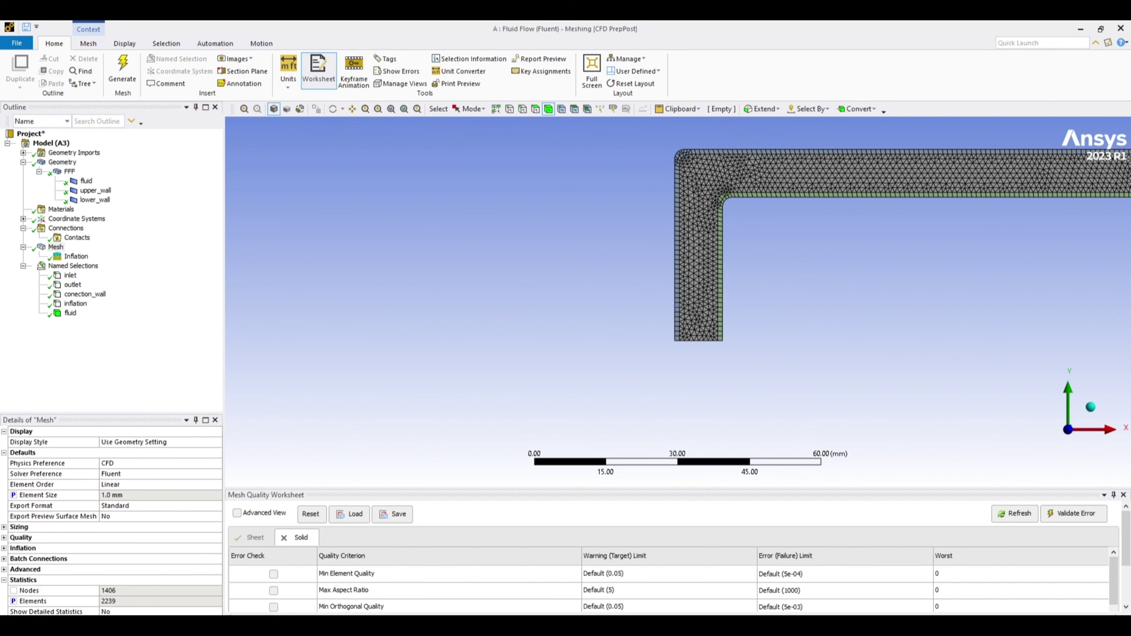
Return to the unsaved Workbench project and cancel the Save As dialog without saving
{"action": "left_click", "coordinate": [257, 609]}
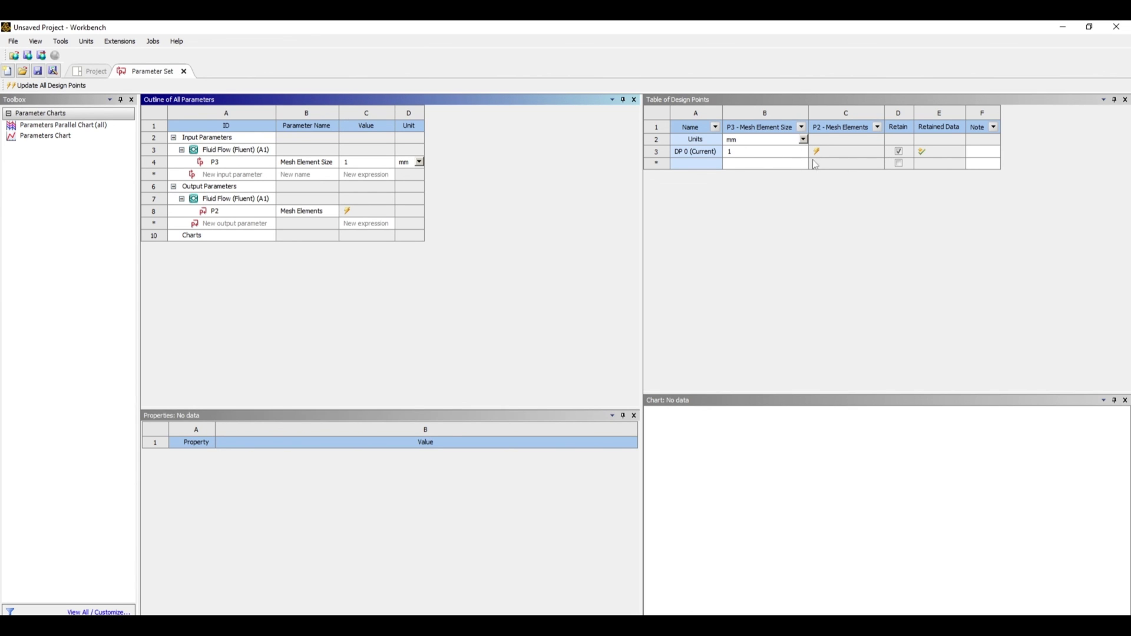
{"action": "left_click", "coordinate": [303, 614]}
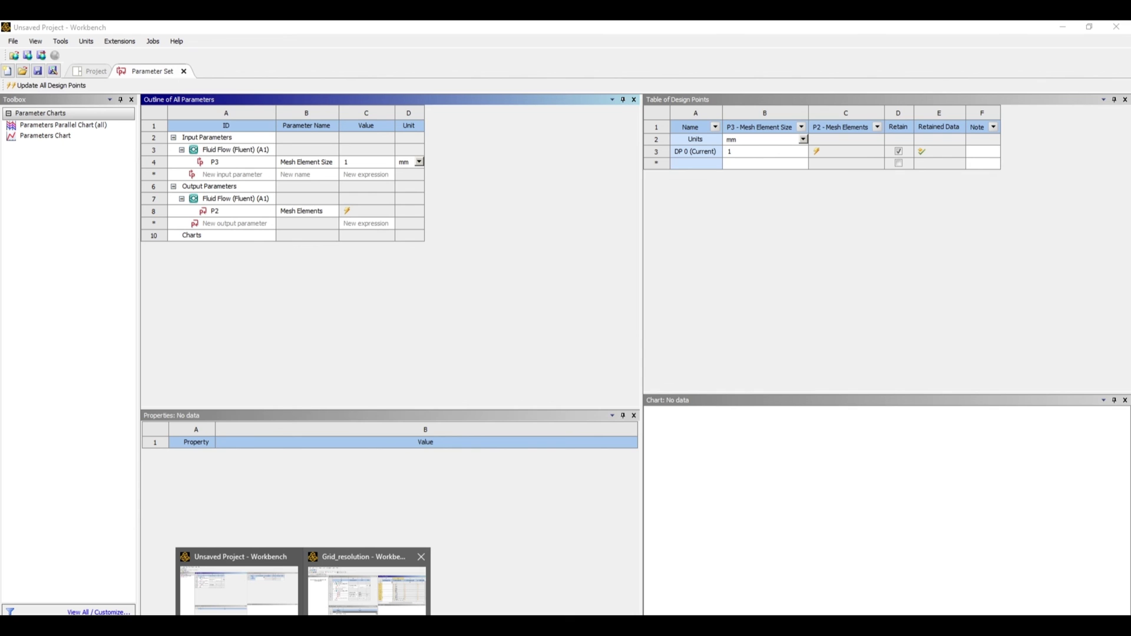
{"action": "left_click", "coordinate": [245, 603]}
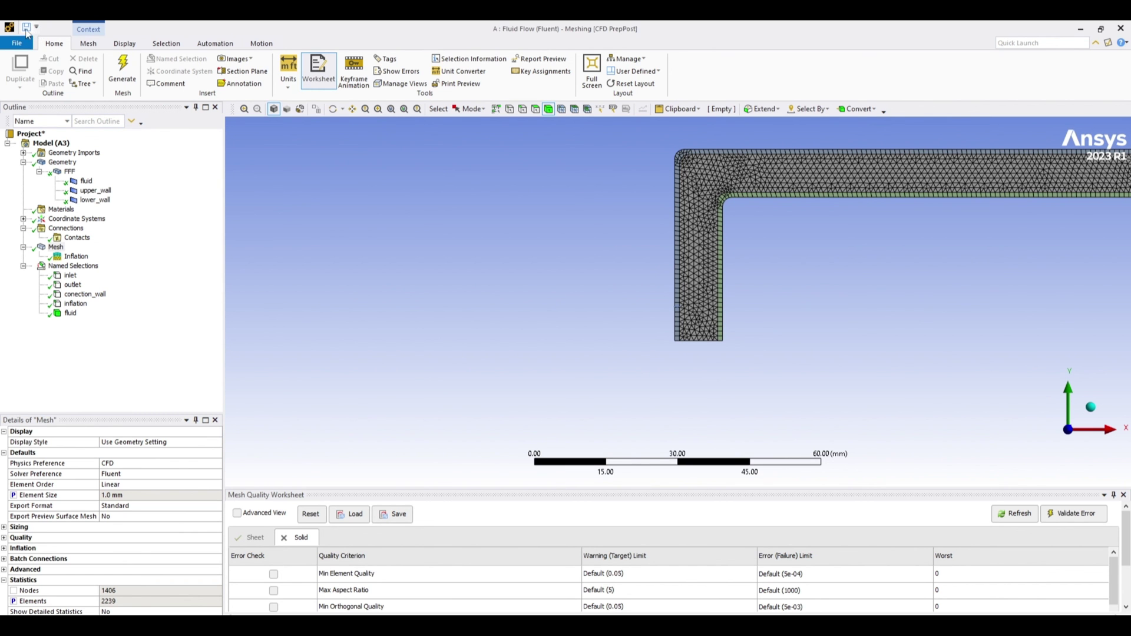
{"action": "left_click", "coordinate": [26, 28]}
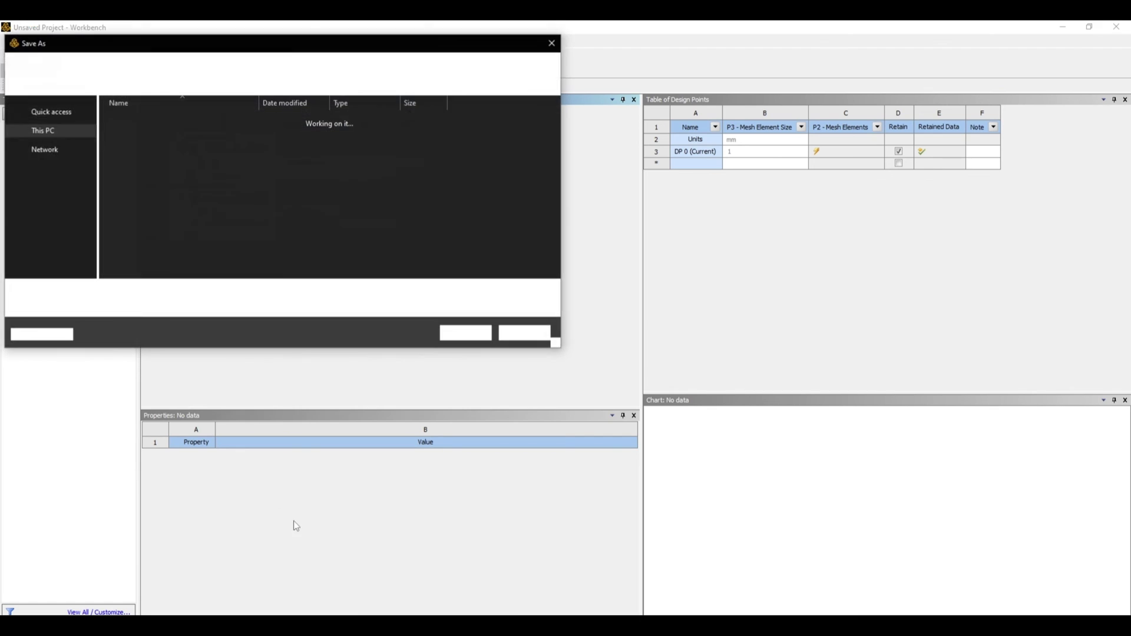
{"action": "left_click", "coordinate": [553, 44]}
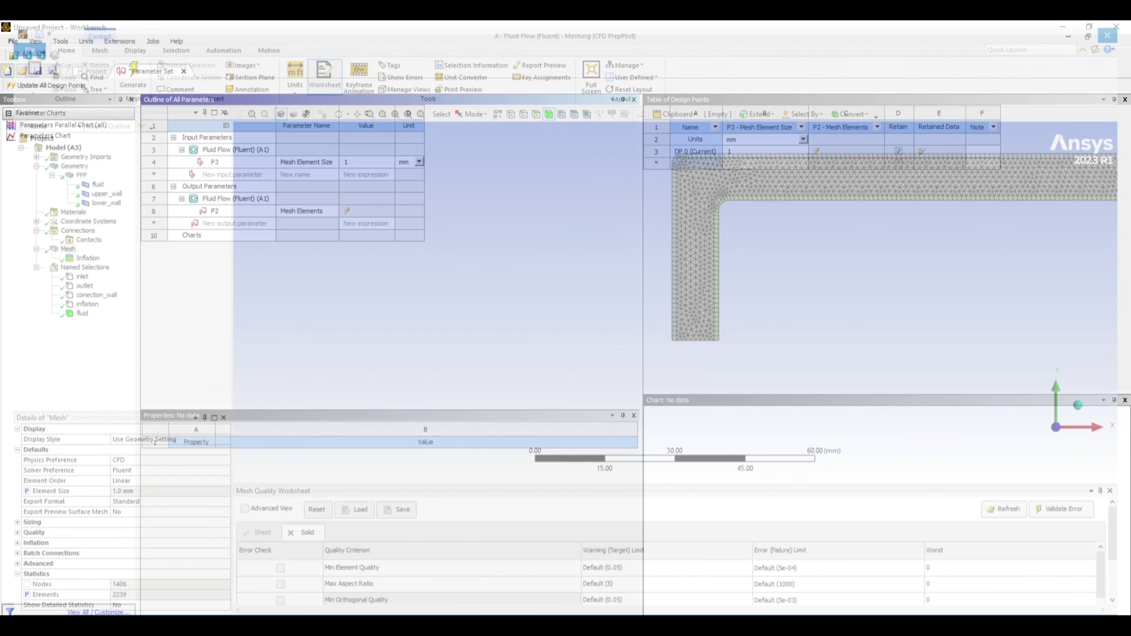
Update the Mesh cell in the schematic and view the Parameter Set reporting 2239 elements
{"action": "mouse_move", "coordinate": [304, 616]}
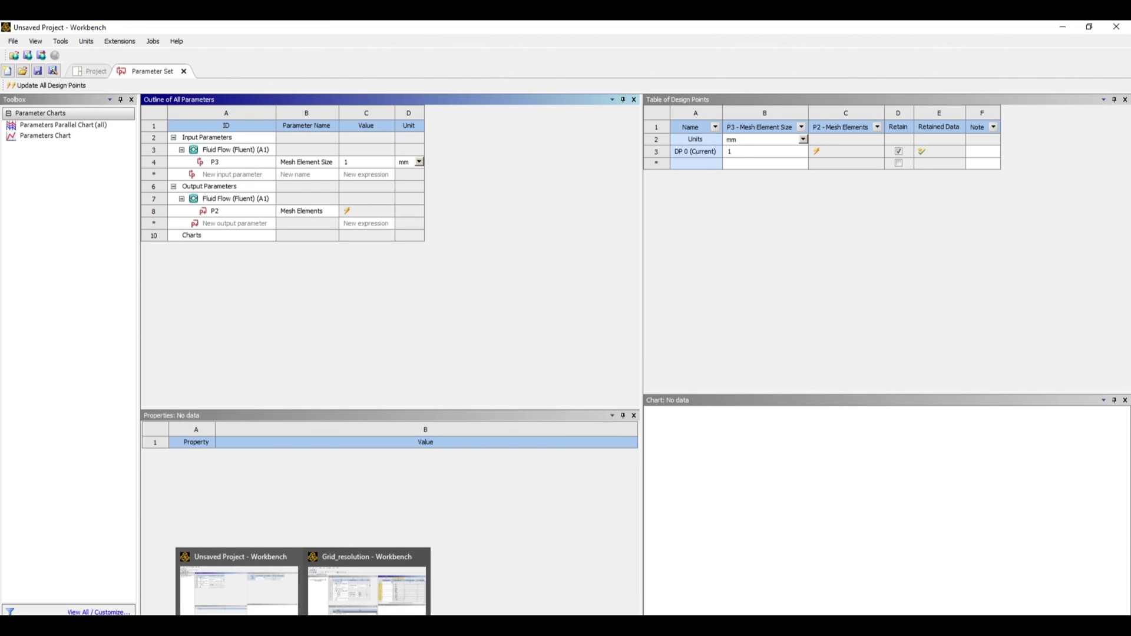
{"action": "left_click", "coordinate": [95, 69]}
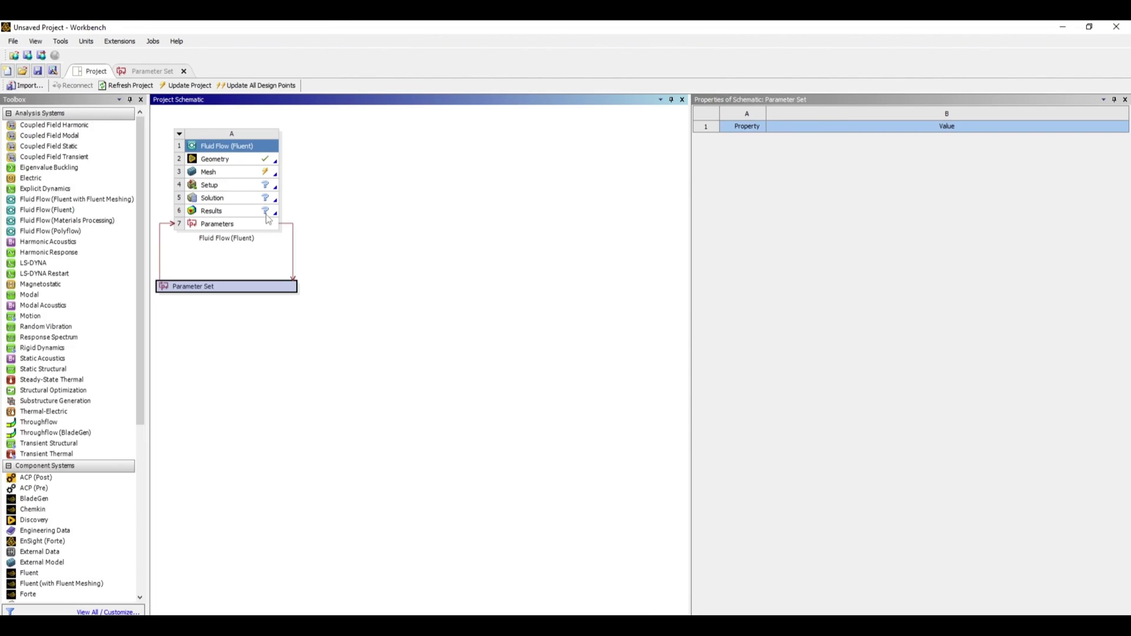
{"action": "right_click", "coordinate": [251, 172]}
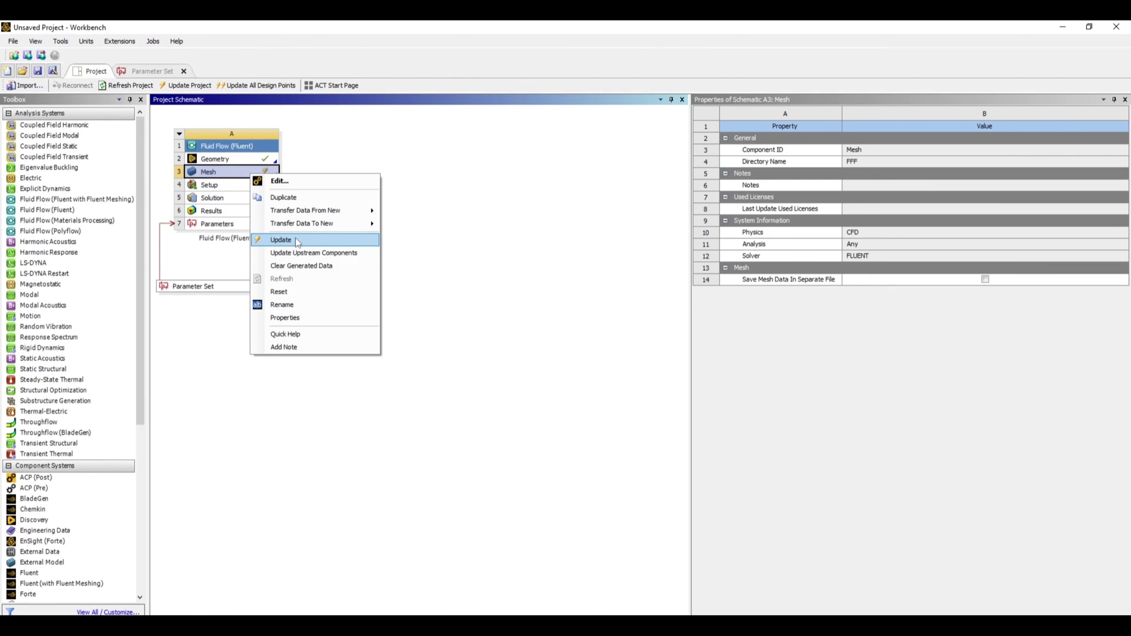
{"action": "left_click", "coordinate": [298, 242]}
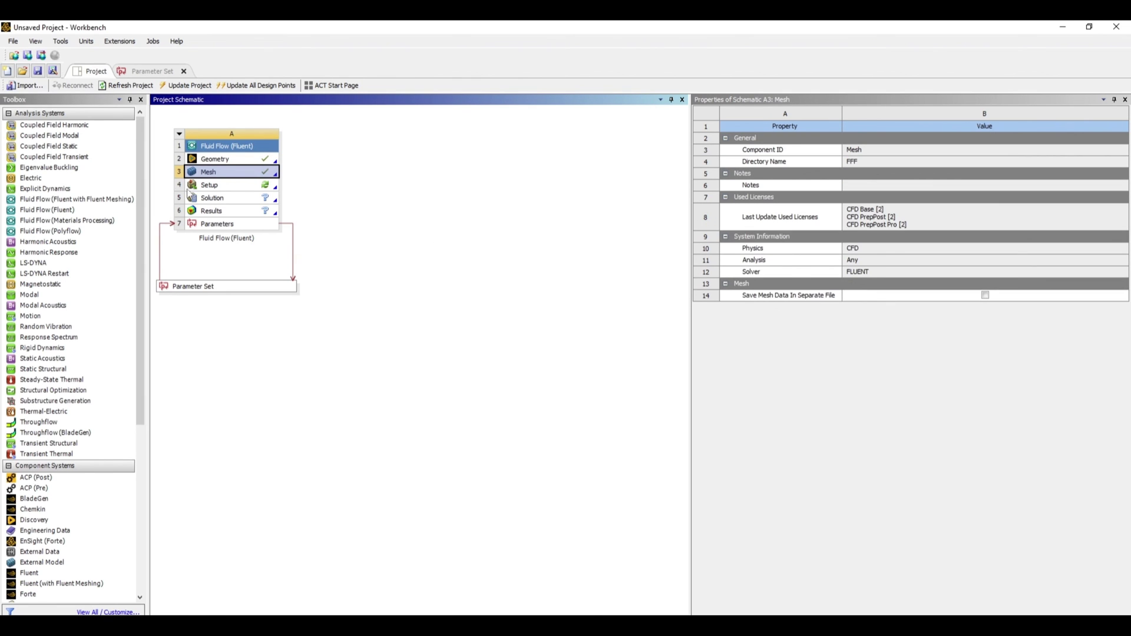
{"action": "left_click", "coordinate": [143, 72]}
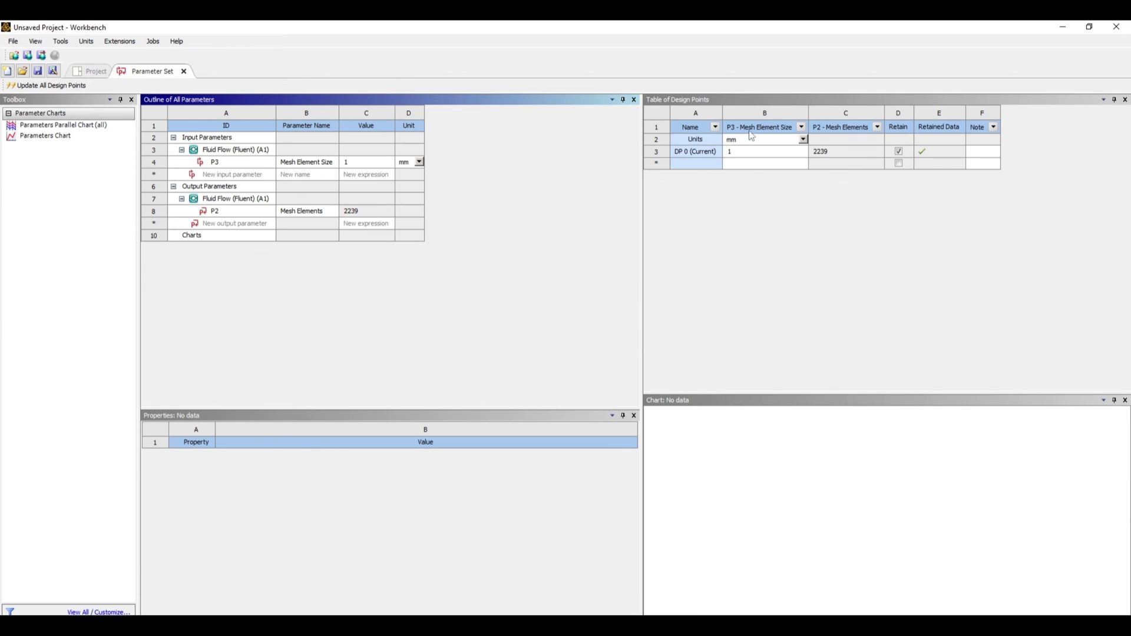